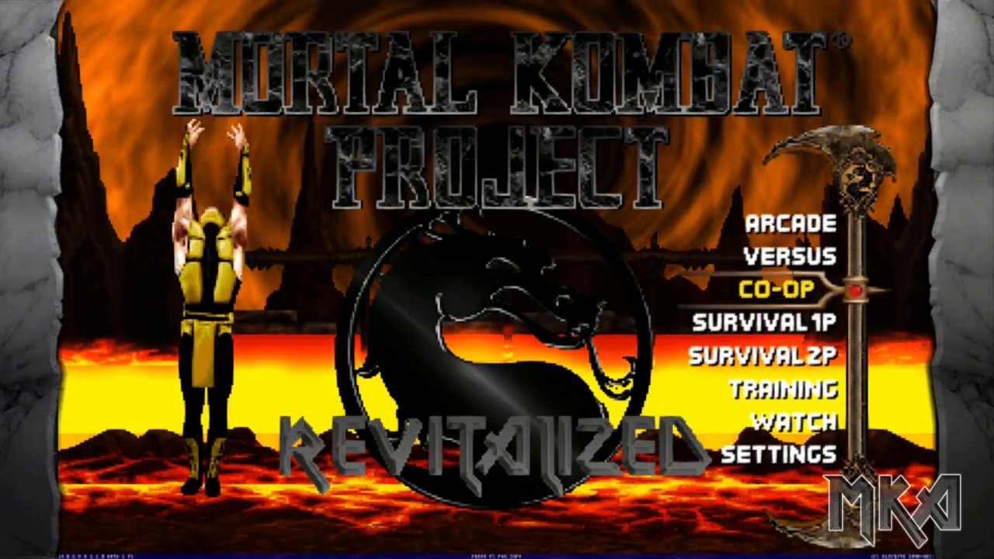
# - Start Arcade mode from the game's main menu
pyautogui.press('Up')
pyautogui.press('Up')
pyautogui.press('Return')
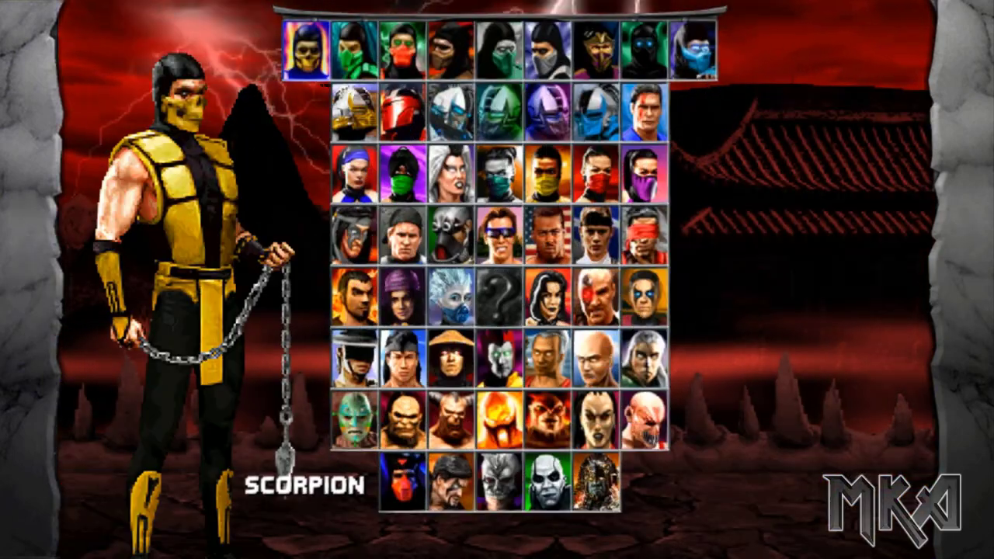
# - Choose Liu Kang as the fighter and set the game mode to Kombat
pyautogui.press('Right')
pyautogui.press('Right')
pyautogui.press('Down')
pyautogui.press('Down')
pyautogui.press('Down')
pyautogui.press('Down')
pyautogui.press('Down')
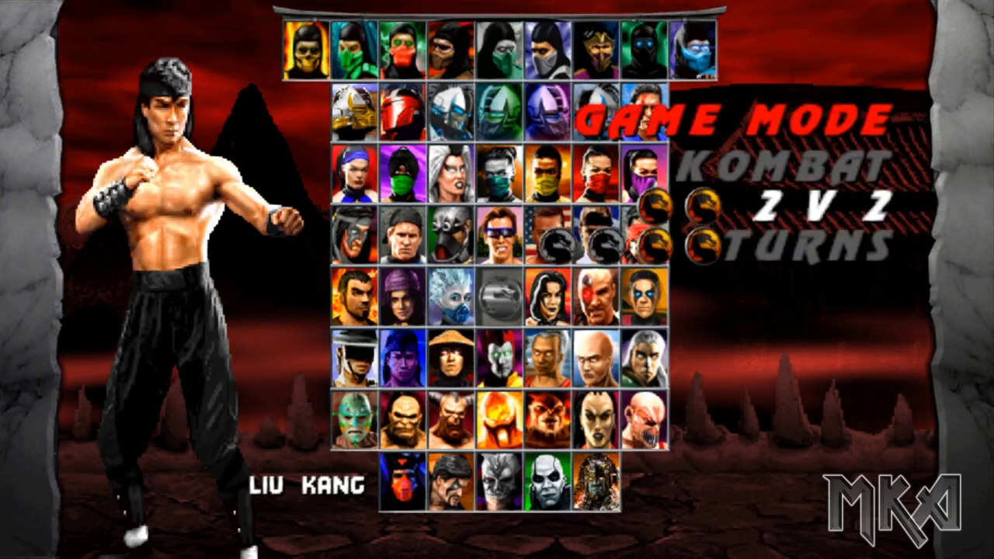
pyautogui.press('Up')
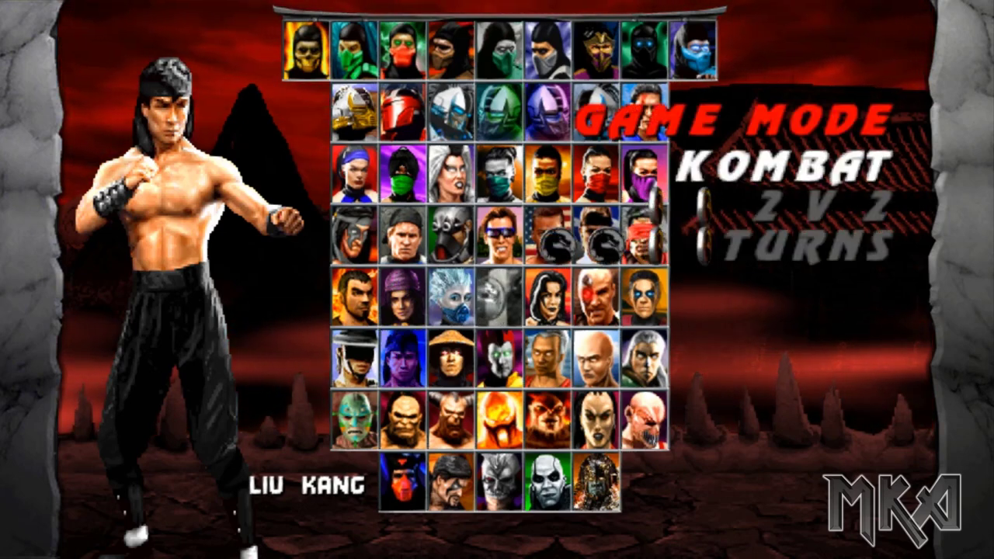
pyautogui.press('Return')
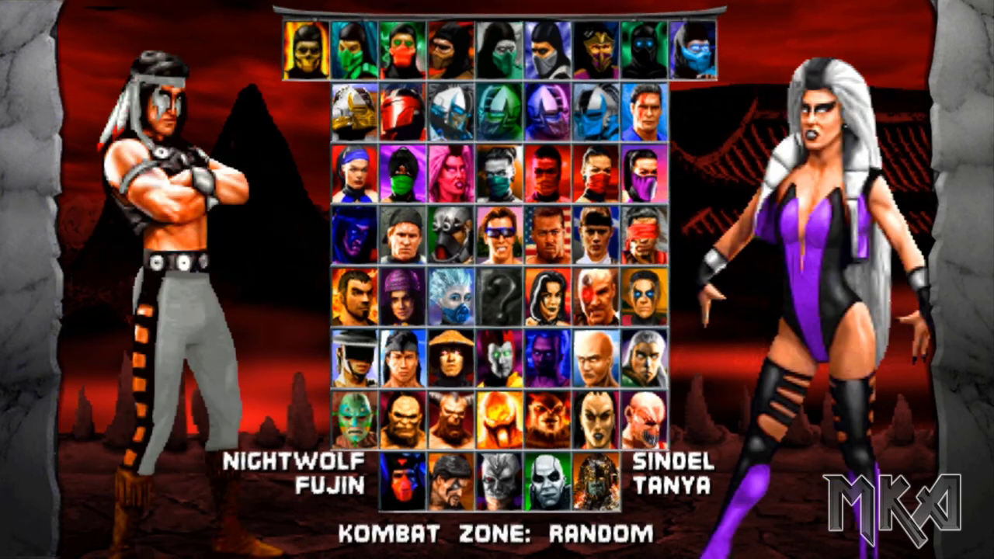
pyautogui.press('Up')
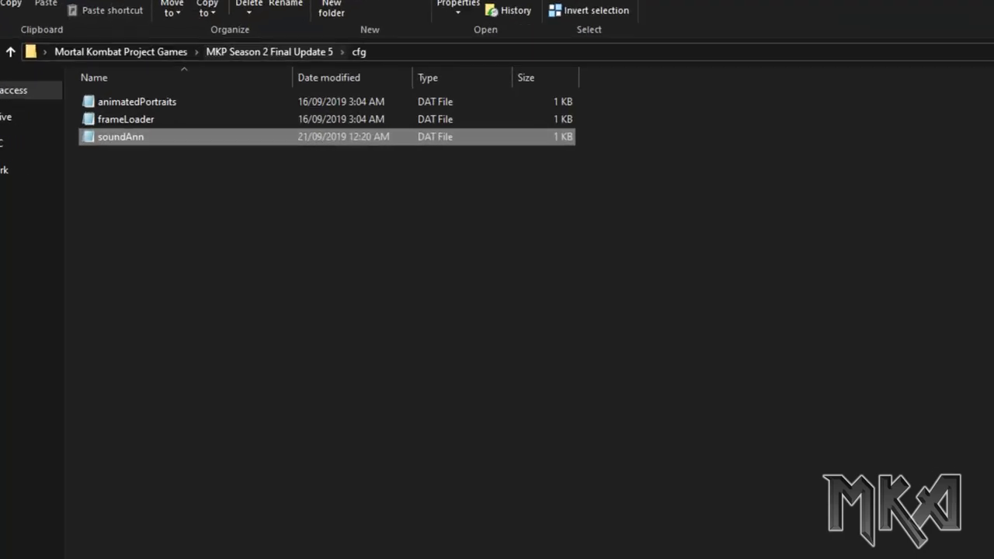
# - Look through the game's main folder and the screenpack files inside its data folder
pyautogui.hotkey('alt', 'Up')
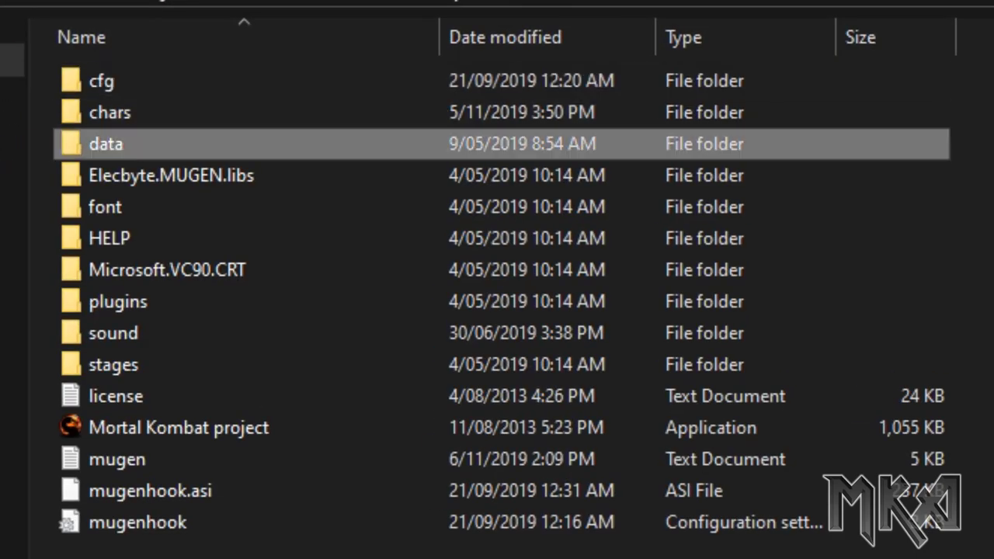
pyautogui.doubleClick(106, 142)
pyautogui.doubleClick(106, 112)
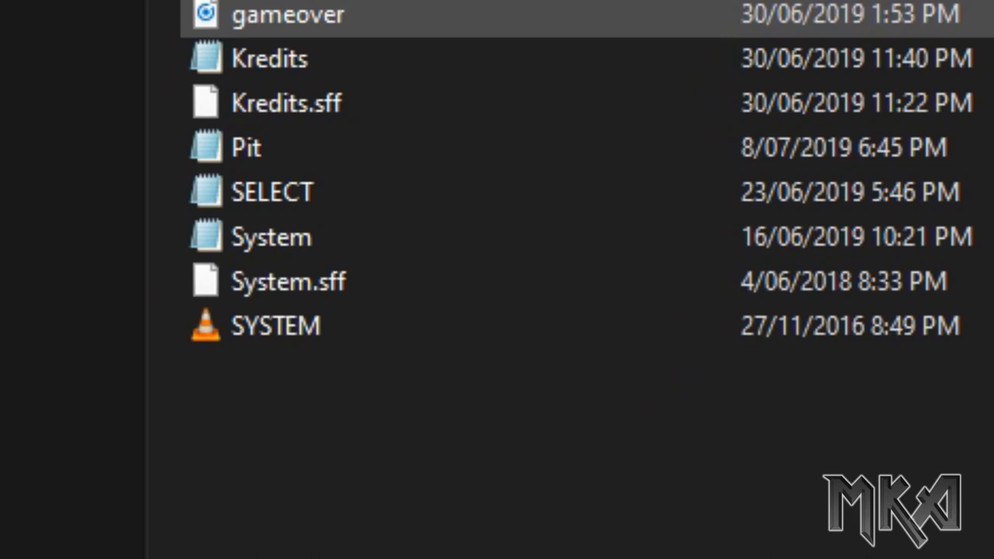
pyautogui.click(295, 283)
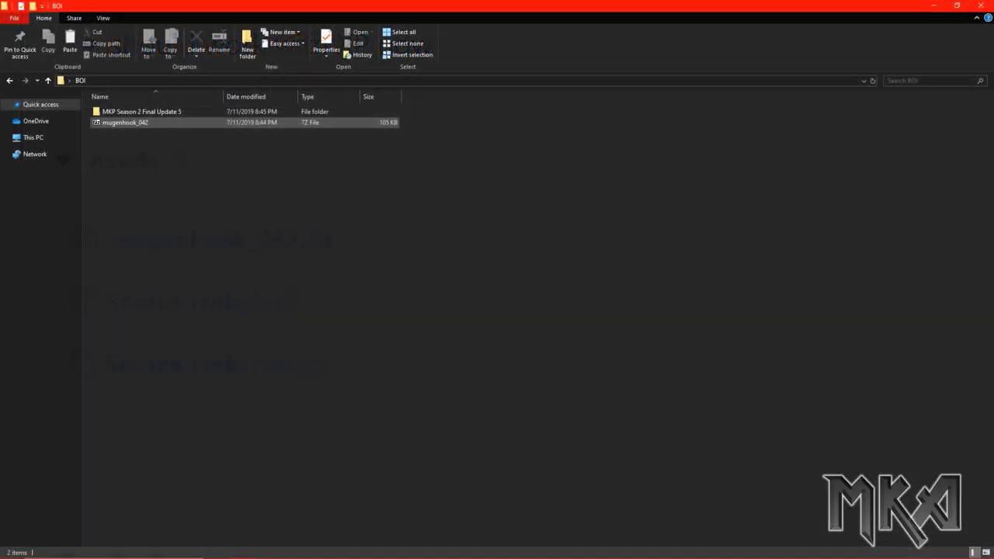
# - Open the mugenhook_042 archive from the BOI folder in 7-Zip
pyautogui.rightClick(200, 151)
pyautogui.press('Escape')
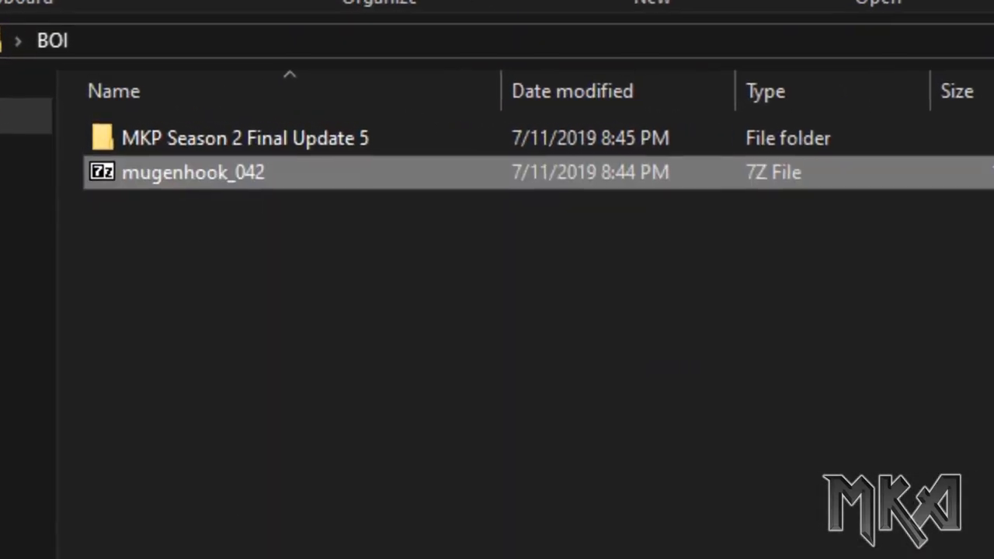
pyautogui.rightClick(256, 173)
pyautogui.moveTo(275, 228)
pyautogui.click(811, 197)
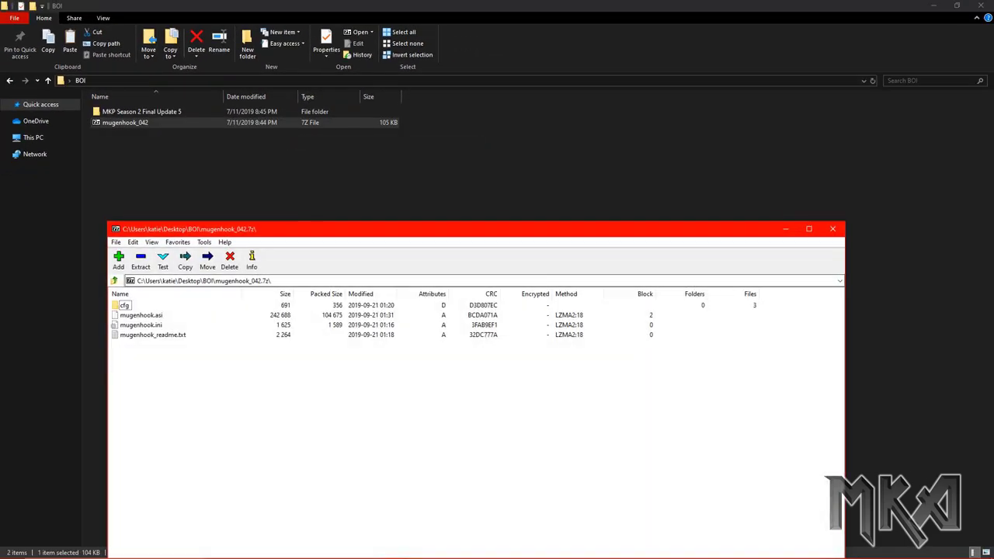
# - Extract all files of the mugenhook_042 archive into the MKP Season 2 Final Update 5 folder
pyautogui.moveTo(466, 228); pyautogui.dragTo(701, 147)
pyautogui.hotkey('ctrl', 'a')
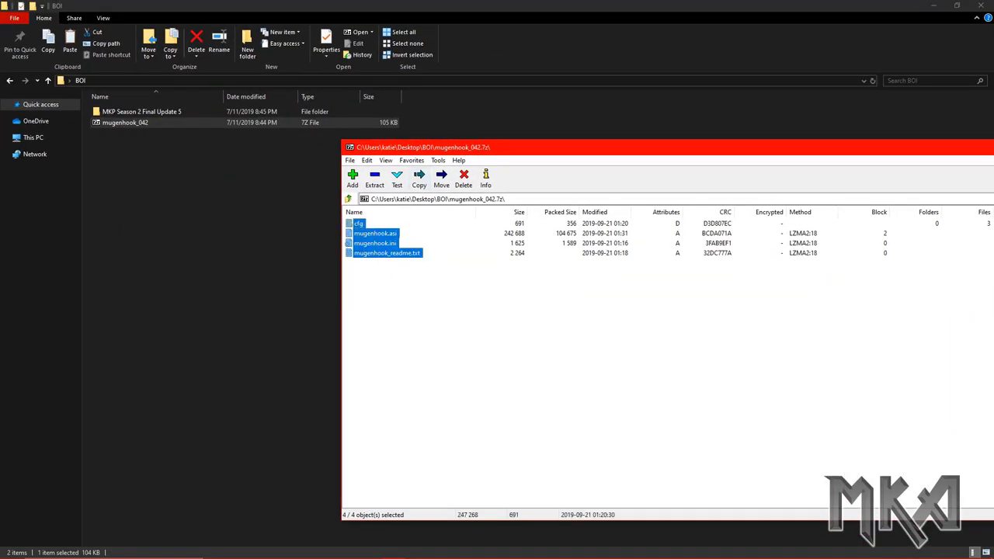
pyautogui.moveTo(396, 252); pyautogui.dragTo(141, 112)
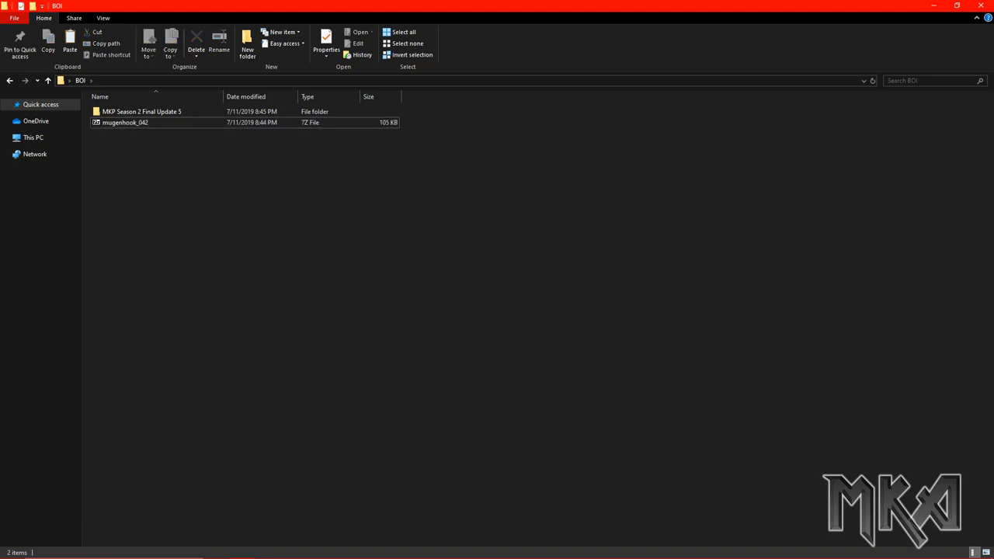
# - Open the MKP Season 2 Final Update 5 folder and check its contents
pyautogui.doubleClick(141, 111)
pyautogui.moveTo(434, 252); pyautogui.dragTo(391, 265)
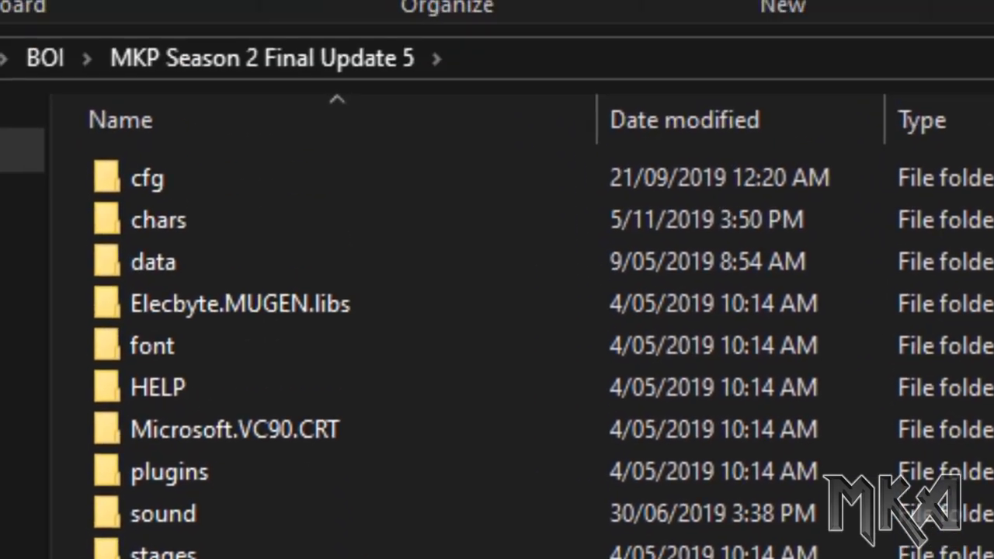
pyautogui.doubleClick(156, 220)
pyautogui.moveTo(362, 188)
pyautogui.mouseDown()
pyautogui.moveTo(993, 558)
pyautogui.moveTo(365, 195)
pyautogui.mouseUp()
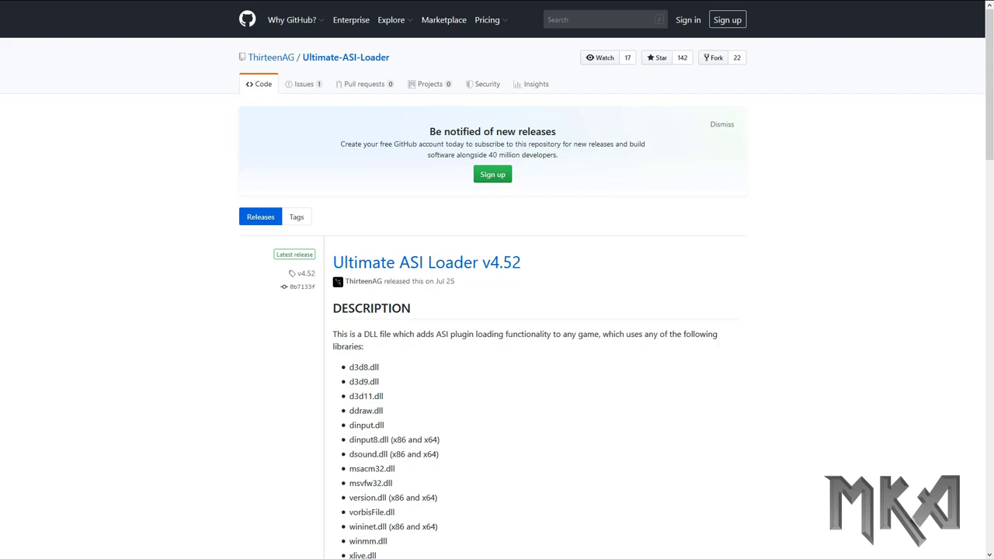
# - Locate the Ultimate-ASI-Loader.zip download among the v4.52 release assets on the GitHub page
pyautogui.scroll(-5, 498, 311)
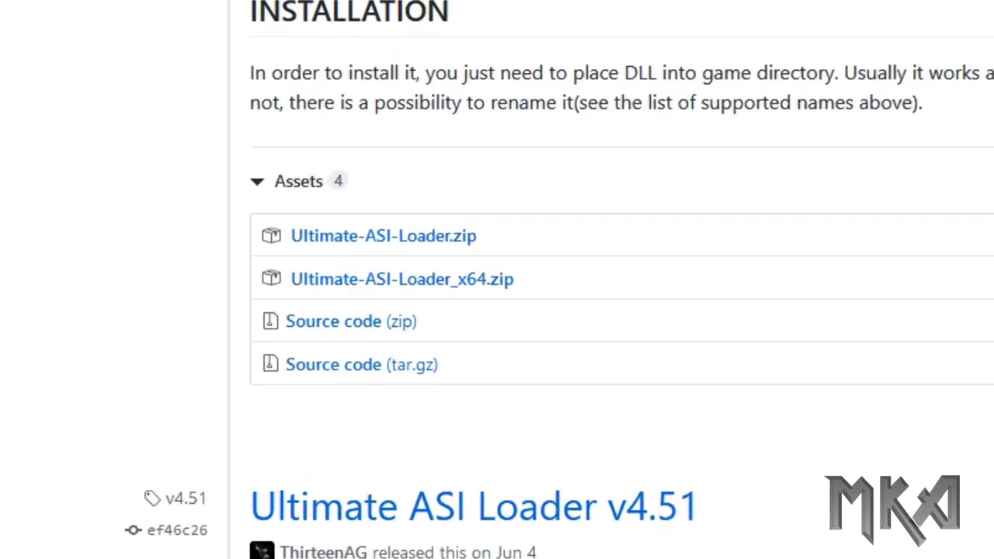
pyautogui.moveTo(477, 234); pyautogui.dragTo(292, 236)
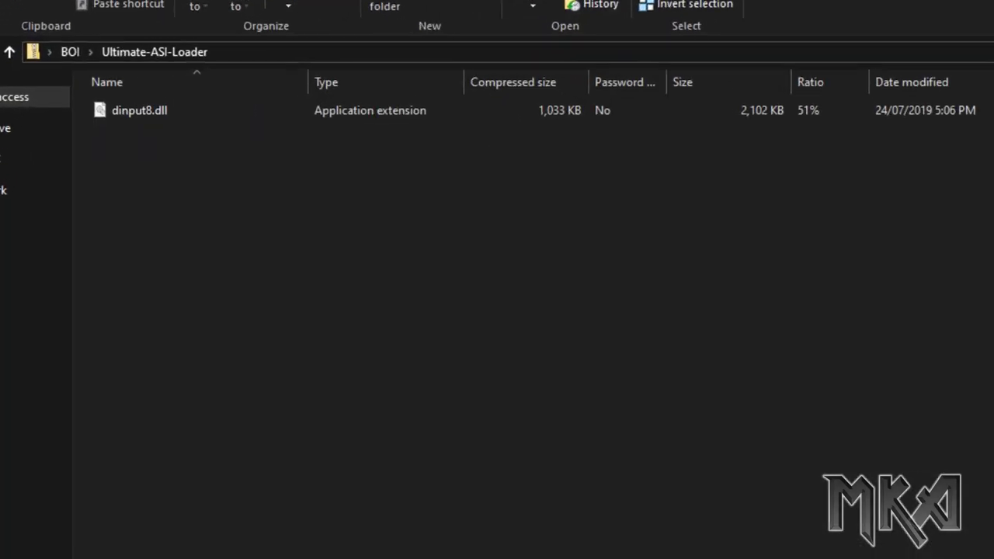
# - Extract dinput8.dll from the Ultimate-ASI-Loader archive into the BOI folder
pyautogui.click(139, 111)
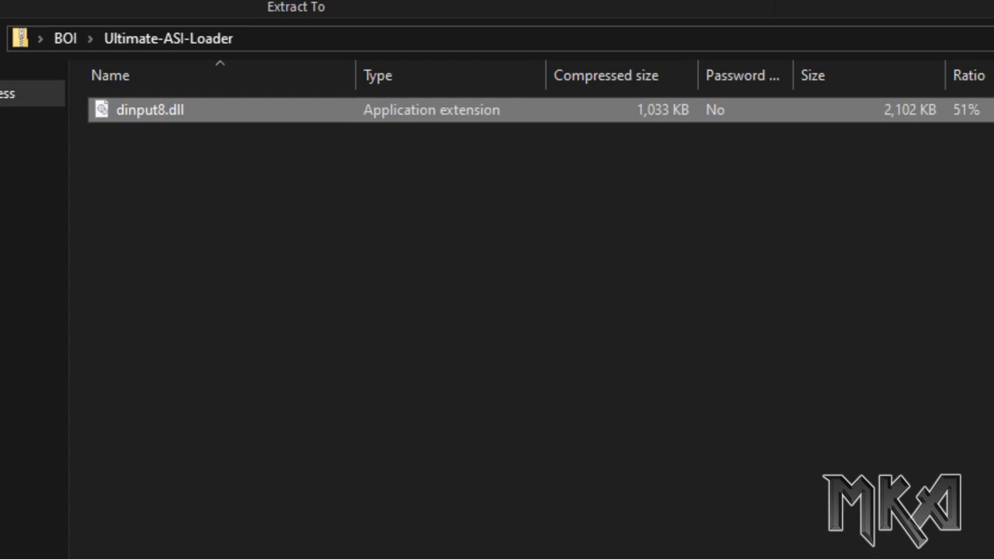
pyautogui.moveTo(148, 109); pyautogui.dragTo(65, 38)
pyautogui.click(65, 38)
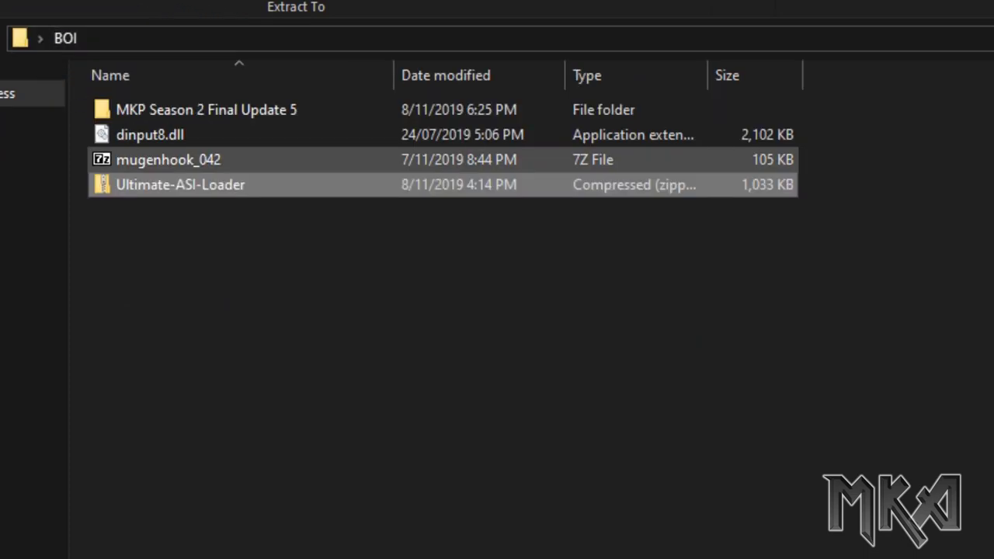
# - Move dinput8.dll into the MKP Season 2 Final Update 5 folder and open that folder
pyautogui.moveTo(292, 148); pyautogui.dragTo(167, 35)
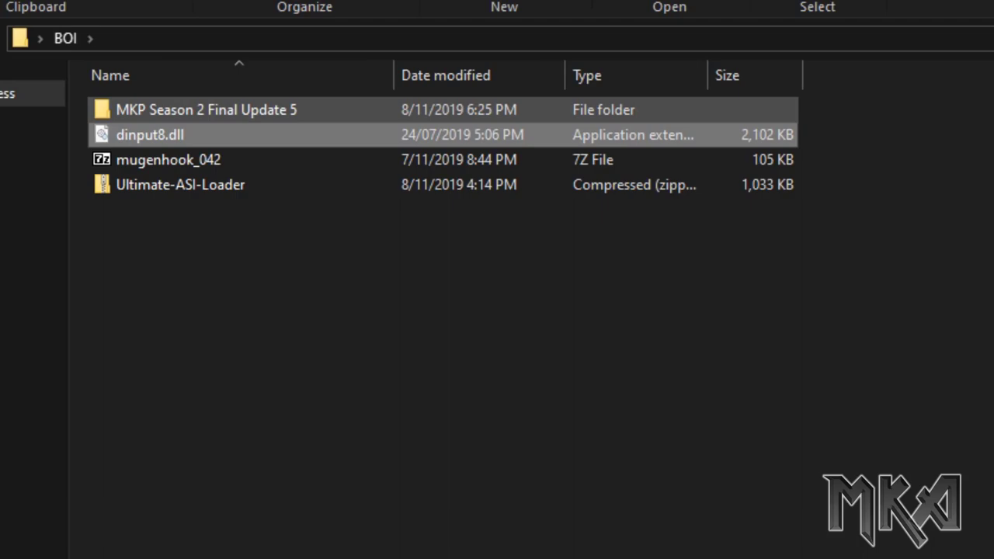
pyautogui.moveTo(150, 134); pyautogui.dragTo(206, 110)
pyautogui.doubleClick(206, 109)
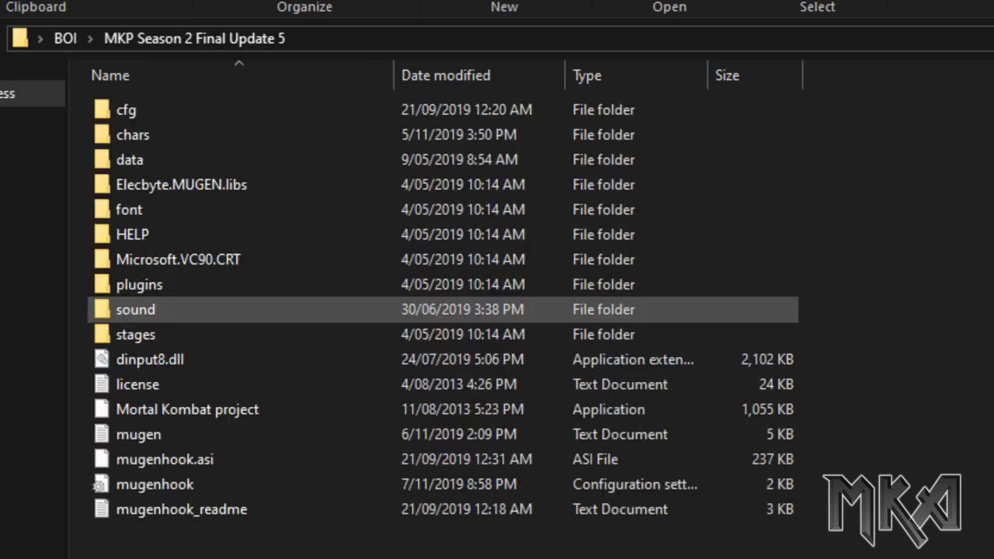
# - Rename dinput8.dll as ddraw.dll in the MKP Season 2 Final Update 5 folder
pyautogui.rightClick(436, 360)
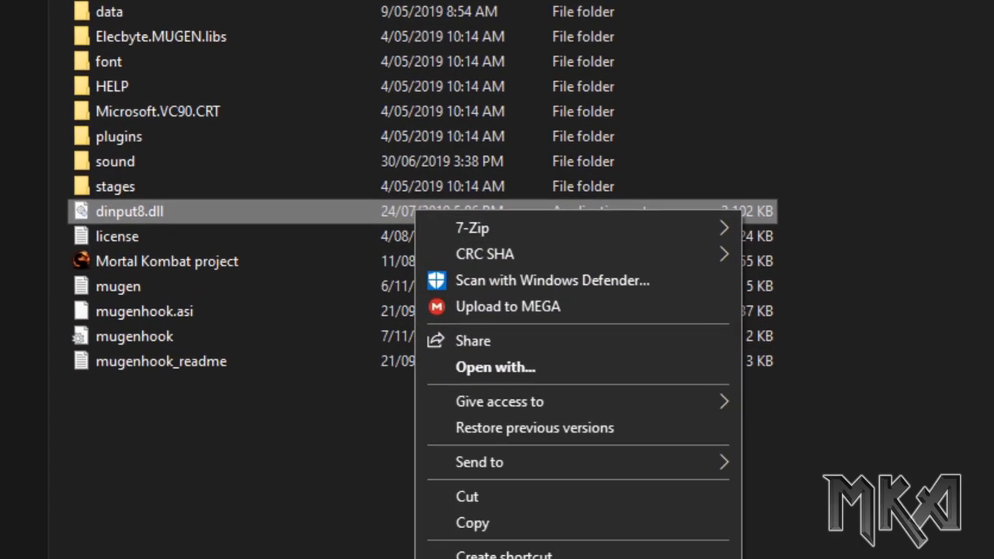
pyautogui.press('Return')
pyautogui.write('ddraw')
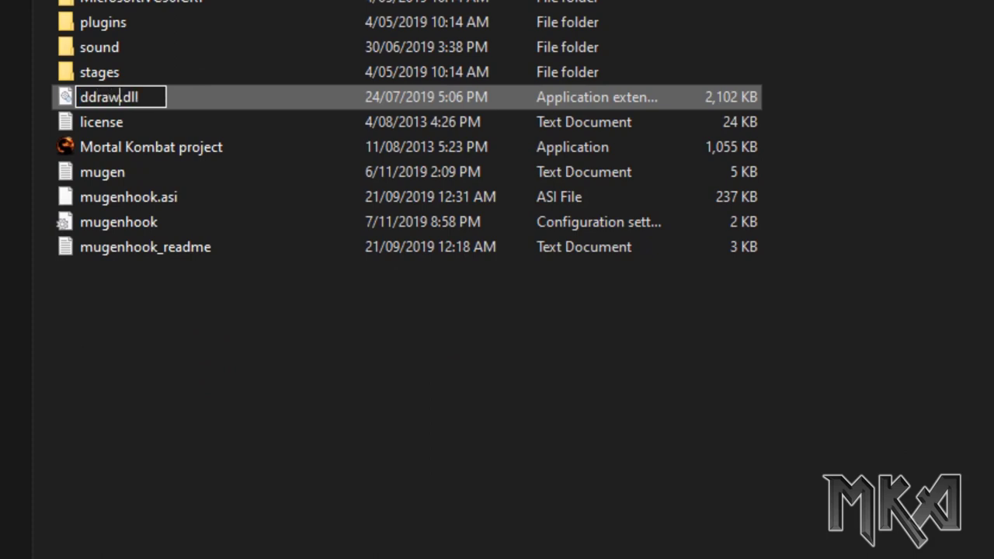
pyautogui.press('Return')
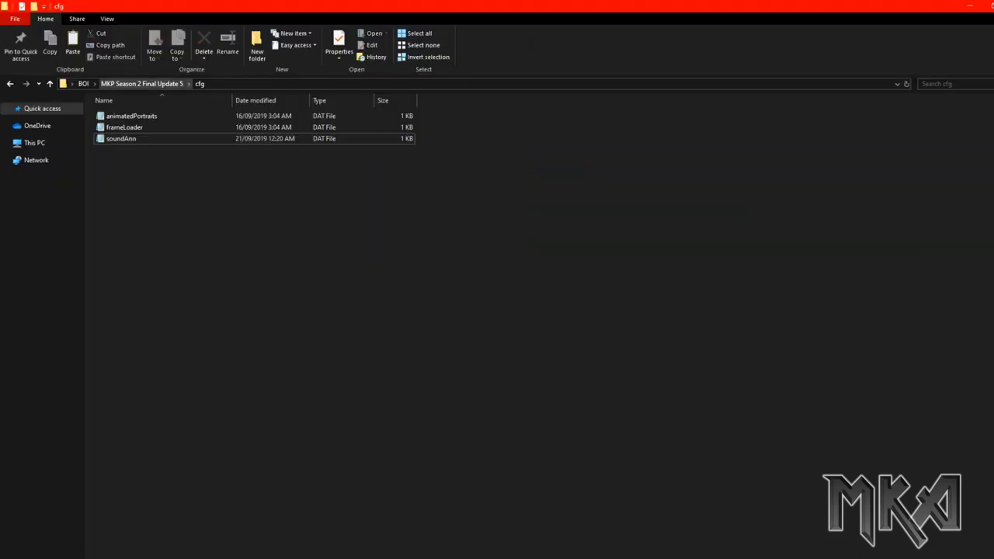
# - Open mugenhook_readme from the main game folder and read its features, installation notes and changelog
pyautogui.click(143, 83)
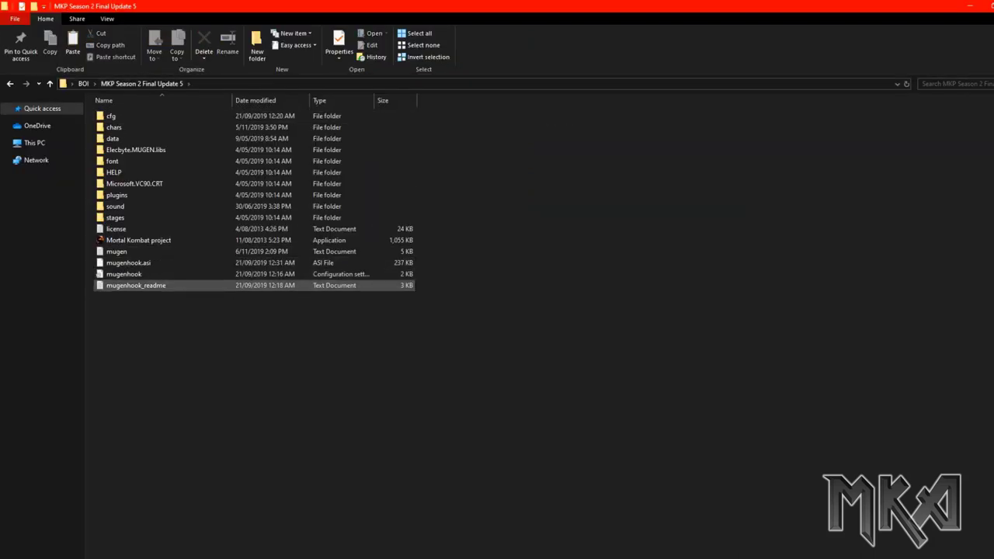
pyautogui.click(136, 285)
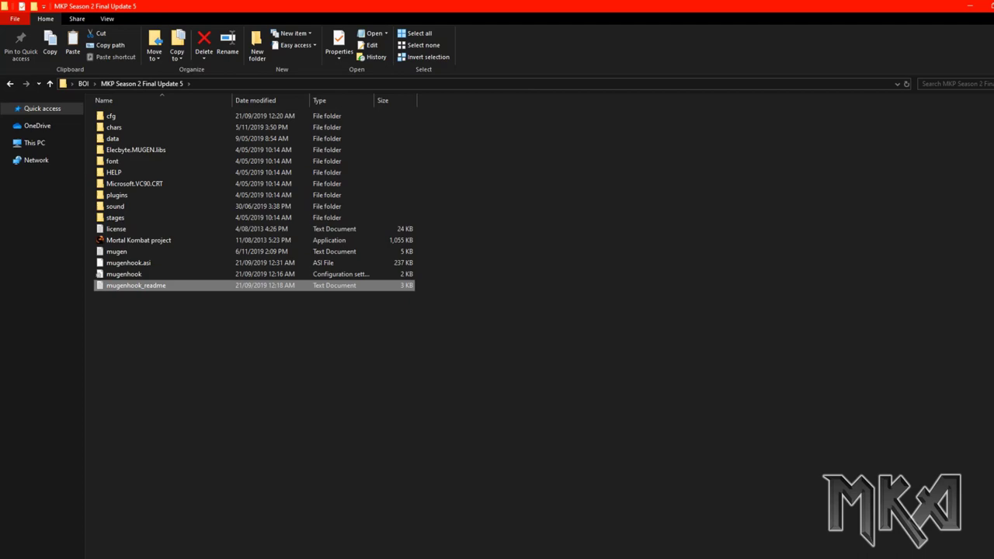
pyautogui.press('Return')
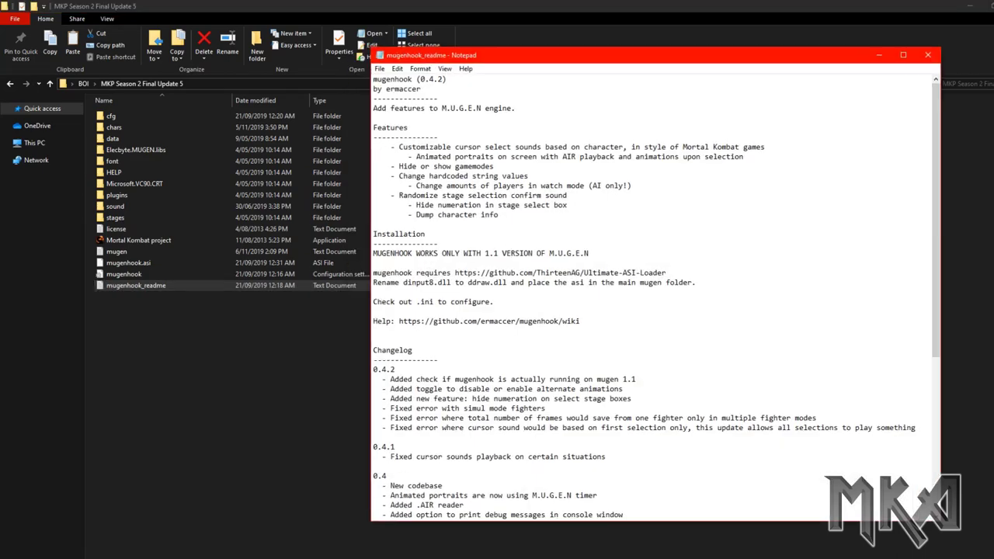
pyautogui.scroll(-9, 717, 303)
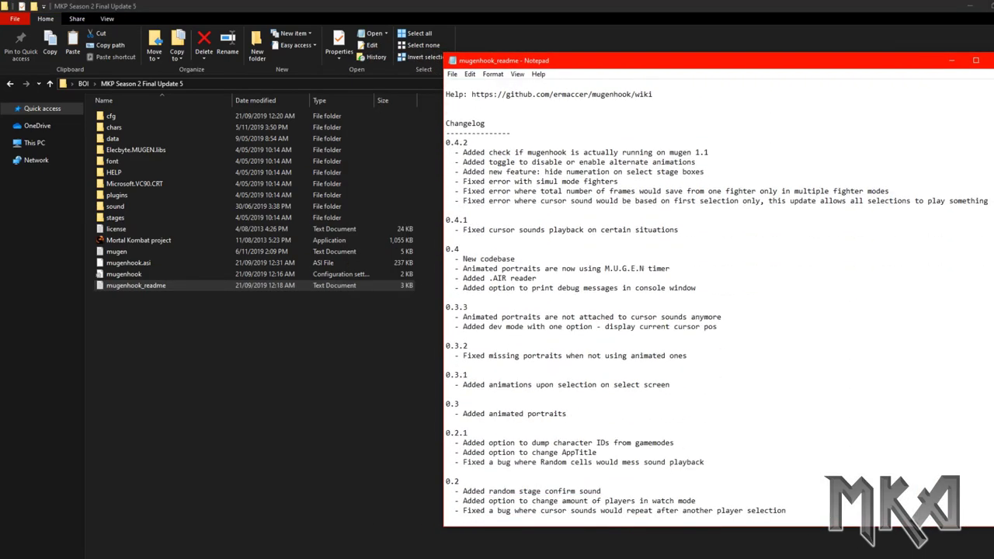
pyautogui.scroll(7, 717, 303)
pyautogui.scroll(2, 717, 303)
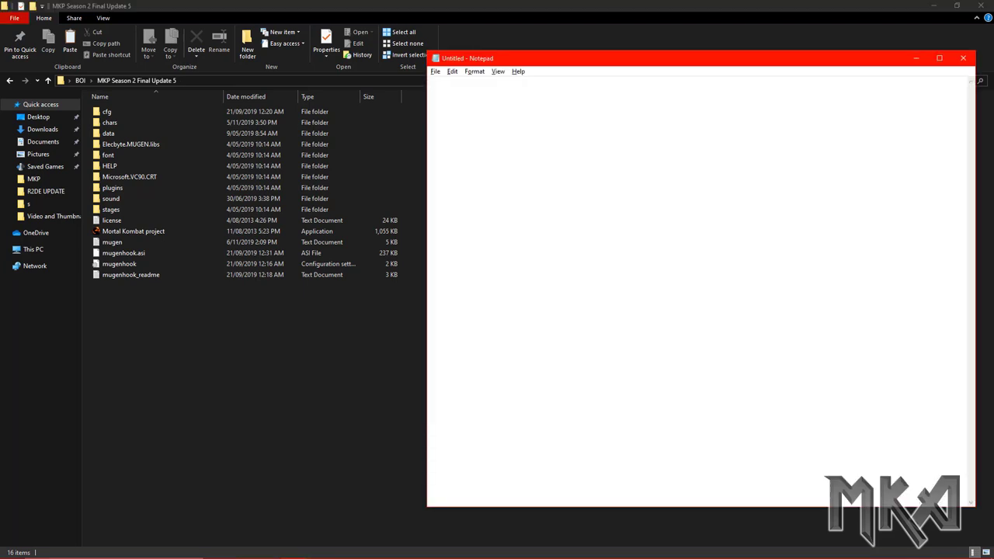
# - Open the mugenhook configuration file in Notepad and review its settings
pyautogui.moveTo(119, 264); pyautogui.dragTo(505, 233)
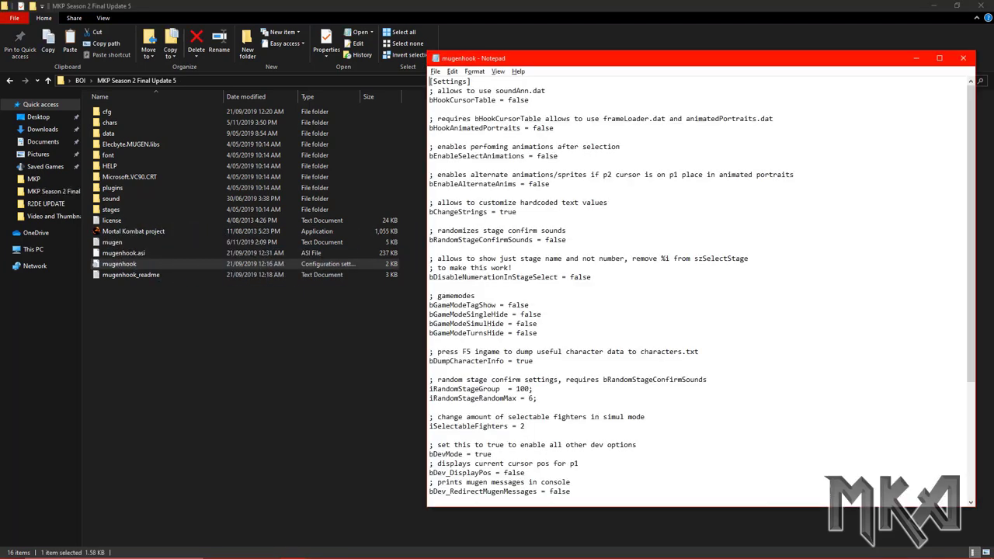
pyautogui.scroll(-7, 699, 287)
pyautogui.scroll(7, 699, 287)
# - Set bHookCursorTable to true in the mugenhook settings
pyautogui.hotkey('ctrl', 'shift', 'Home')
pyautogui.press('Right')
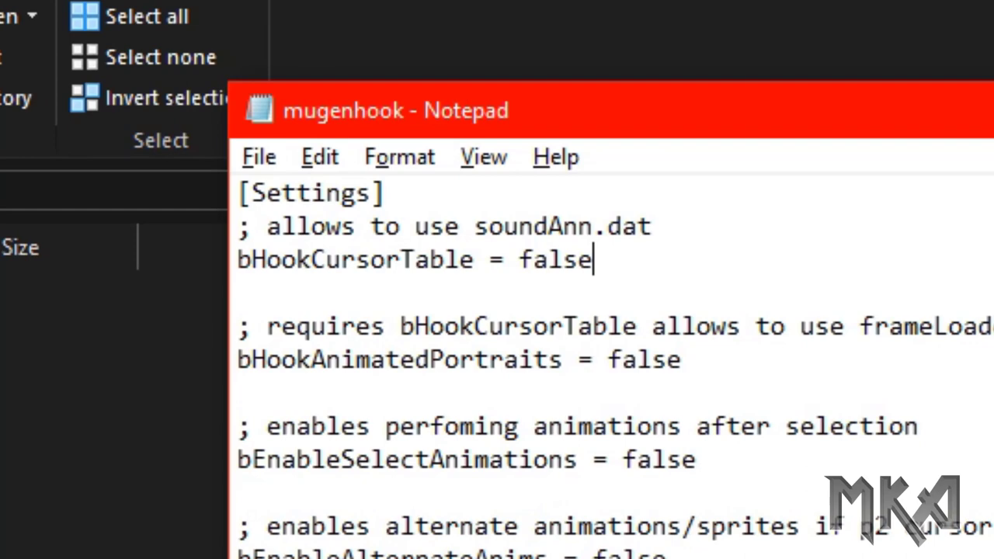
pyautogui.hotkey('shift', 'Left')
pyautogui.hotkey('shift', 'Left')
pyautogui.hotkey('shift', 'Left')
pyautogui.hotkey('shift', 'Left')
pyautogui.hotkey('shift', 'Left')
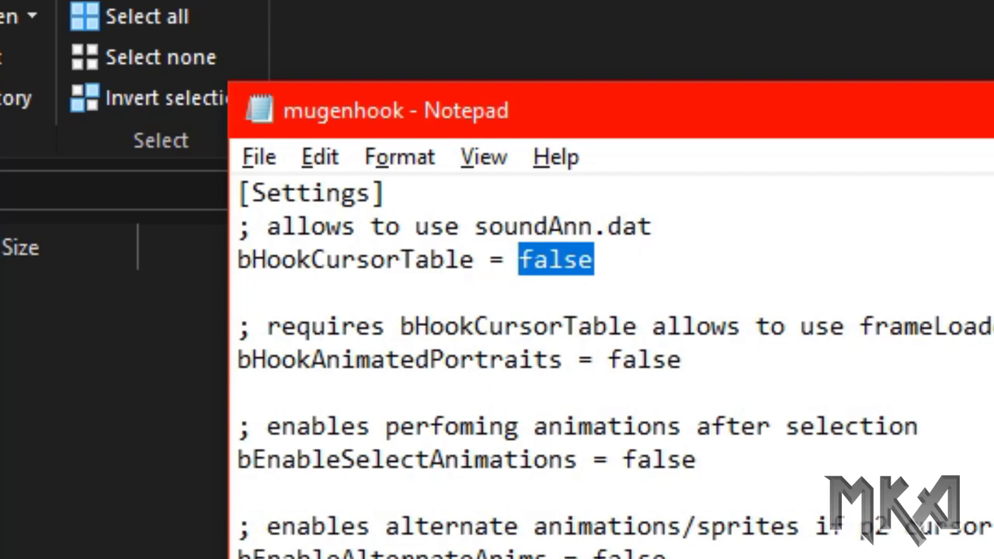
pyautogui.write('true')
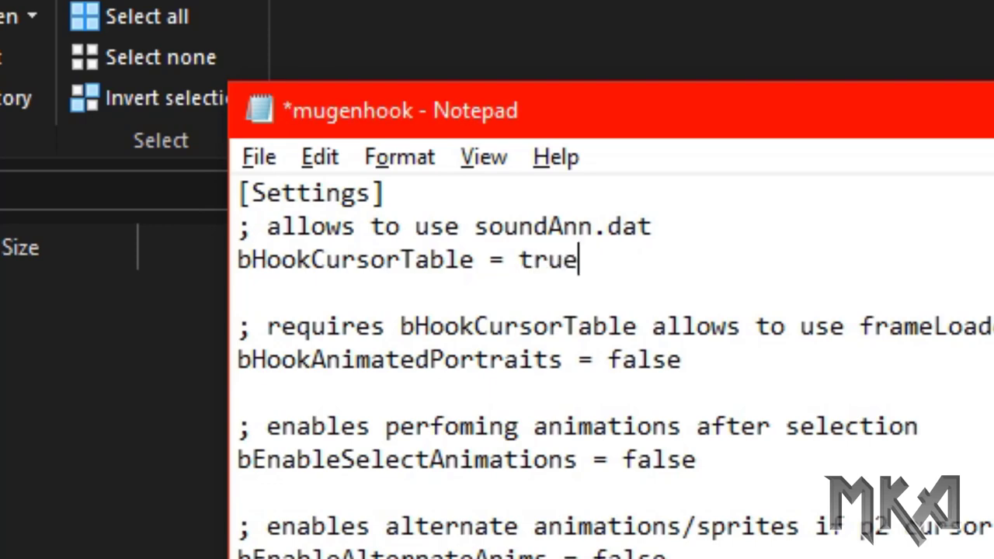
# - Save the edited mugenhook configuration file
pyautogui.press('alt')
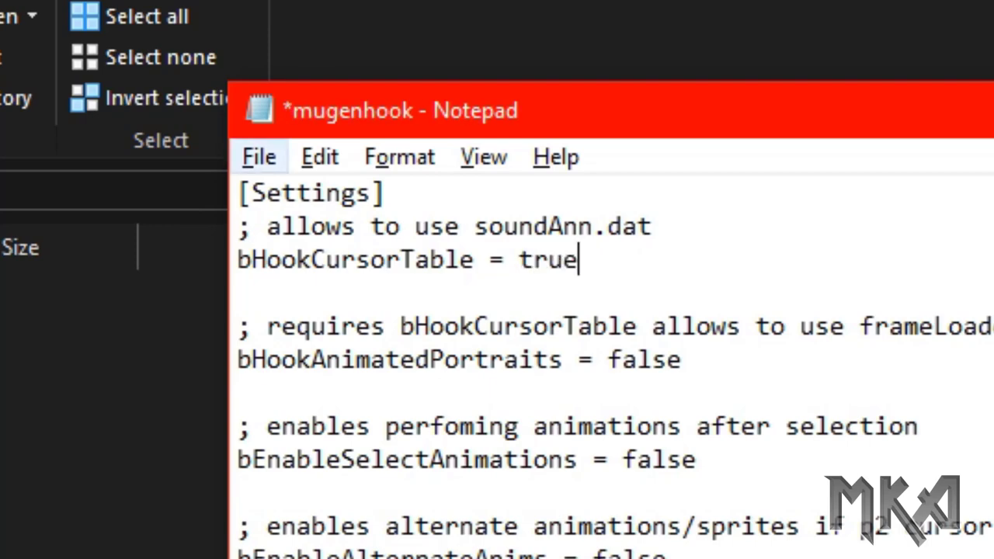
pyautogui.press('Down')
pyautogui.press('Down')
pyautogui.press('Down')
pyautogui.press('Down')
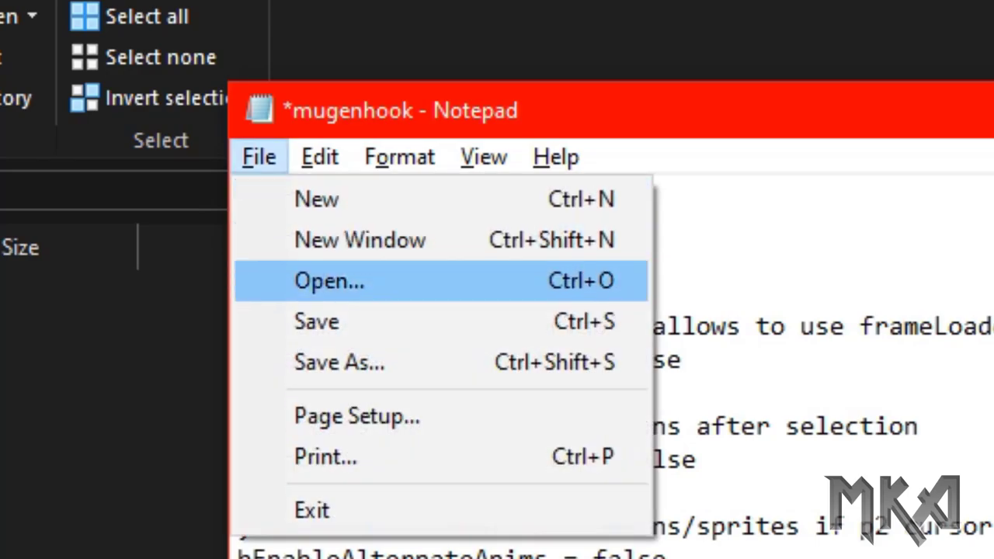
pyautogui.press('Return')
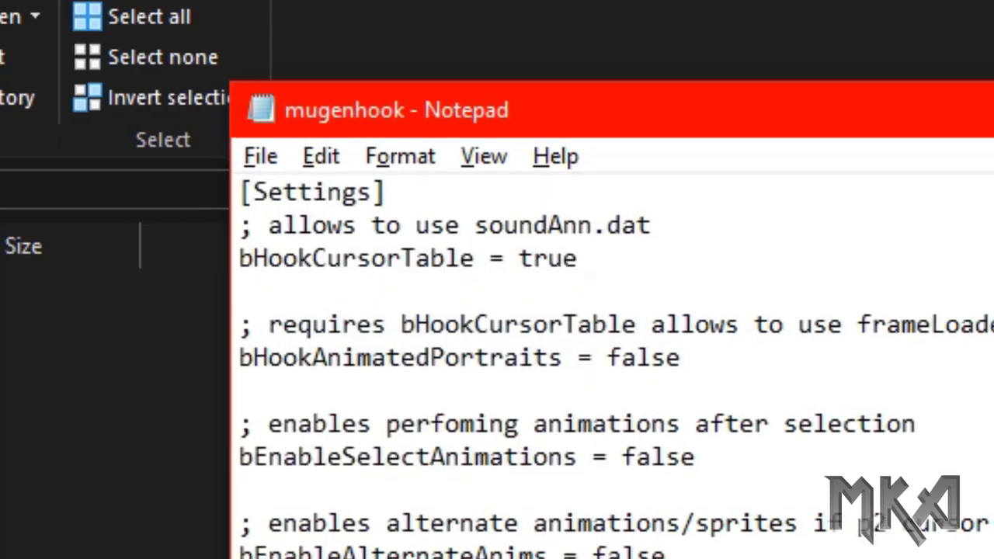
# - Close the mugenhook configuration file and open soundAnn from the game's cfg folder
pyautogui.hotkey('alt', 'F4')
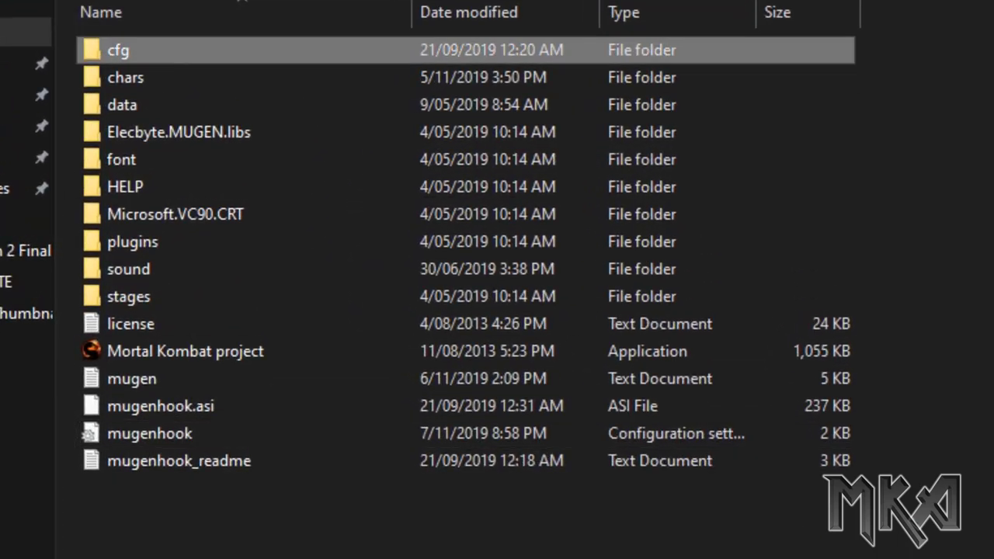
pyautogui.doubleClick(118, 50)
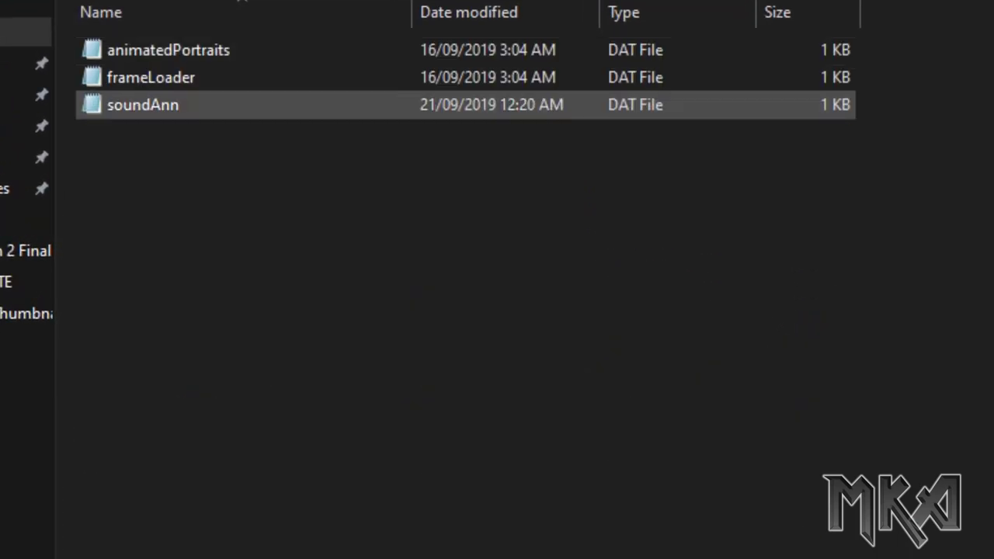
pyautogui.doubleClick(143, 104)
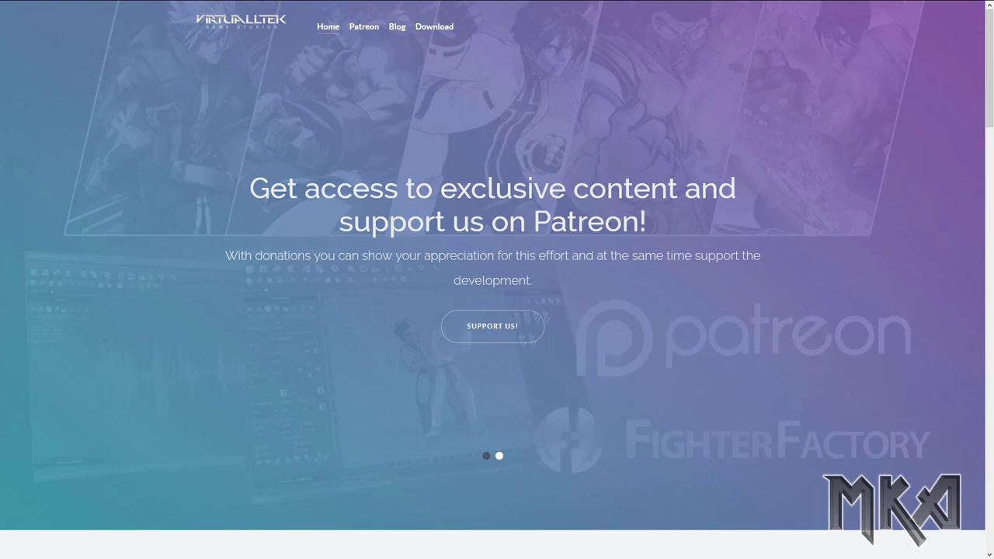
# - Open the download page on the VirtuallTek website to find Fighter Factory
pyautogui.click(434, 26)
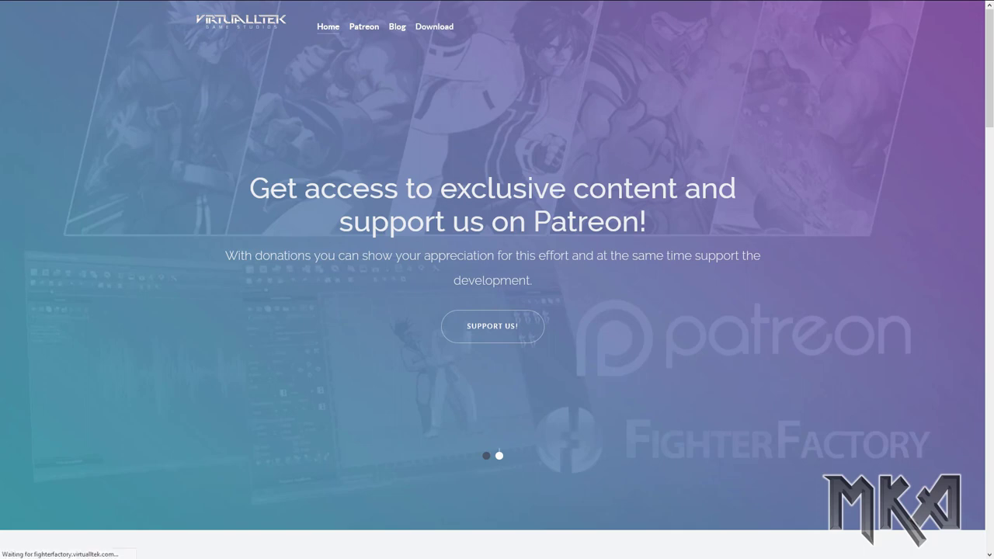
pyautogui.scroll(-2, 498, 280)
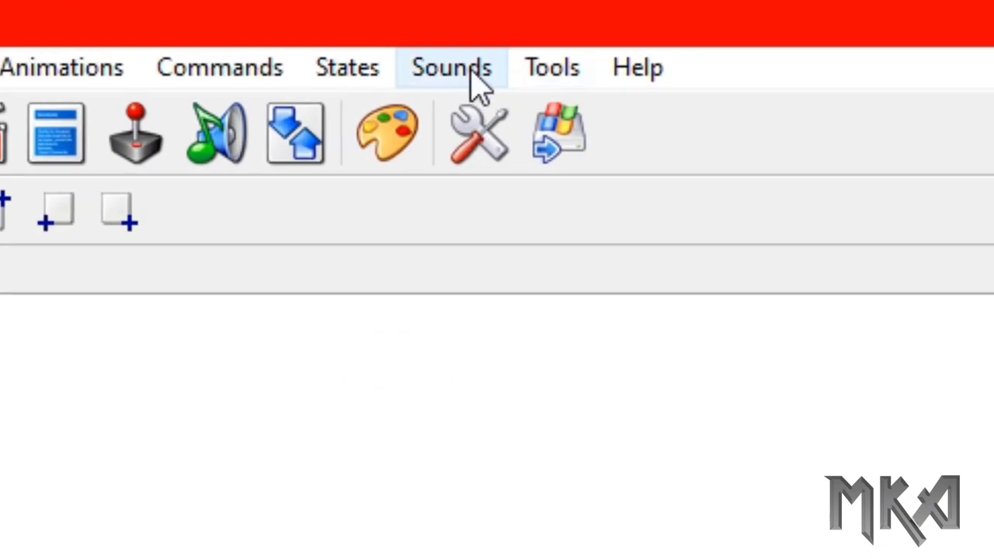
# - In Fighter Factory, open the SYSTEM sound file from the data folder of MKP Season 2 Final Update 5
pyautogui.click(282, 17)
pyautogui.click(544, 172)
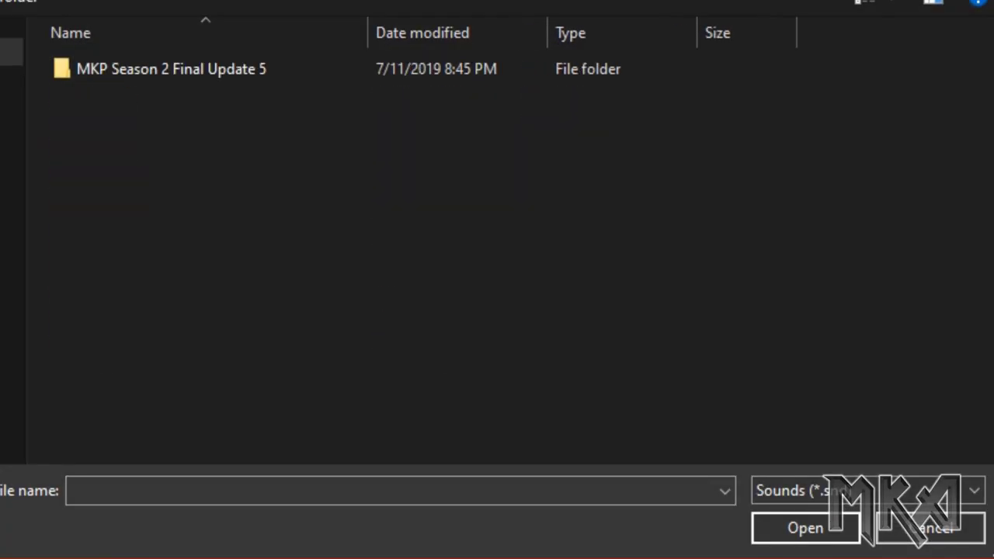
pyautogui.doubleClick(494, 68)
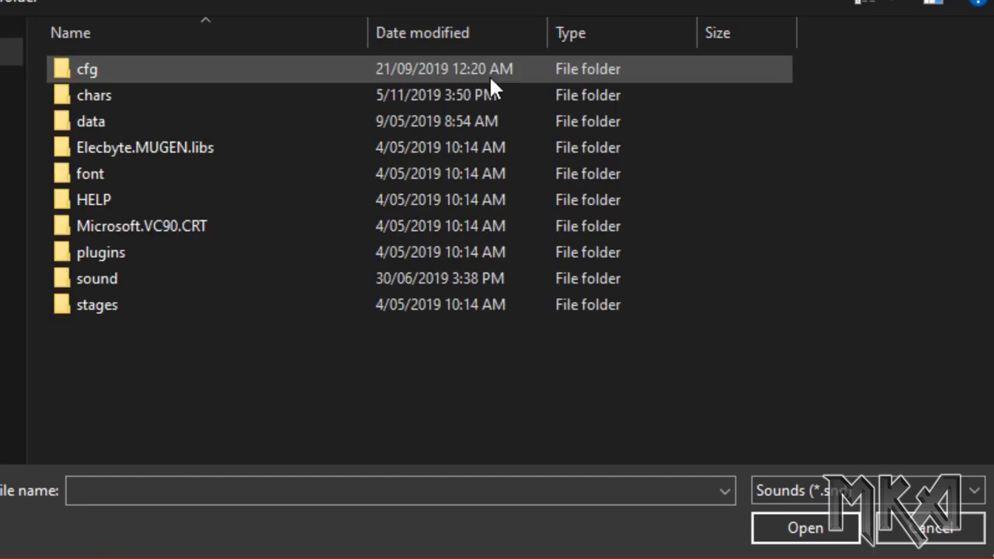
pyautogui.doubleClick(469, 118)
pyautogui.doubleClick(109, 98)
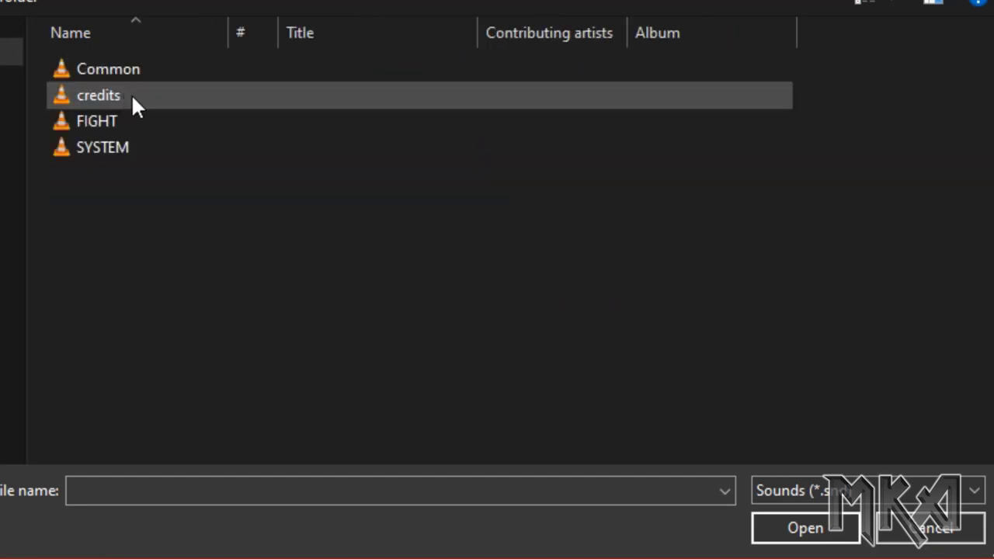
pyautogui.click(160, 147)
pyautogui.click(806, 528)
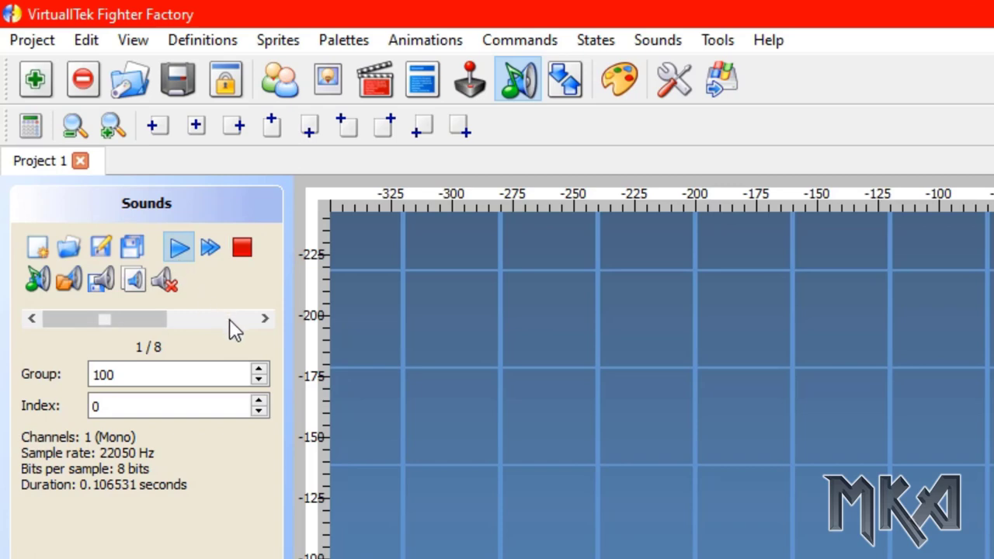
# - Step through the sounds in the SYSTEM file, playing them and checking each one's group and index
pyautogui.click(265, 319)
pyautogui.click(178, 249)
pyautogui.click(265, 318)
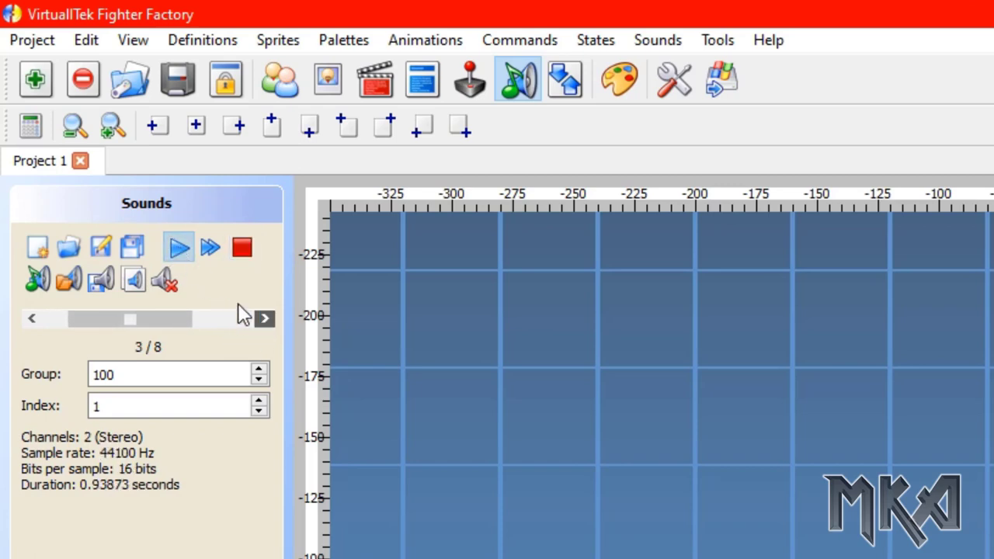
pyautogui.click(178, 249)
pyautogui.click(265, 318)
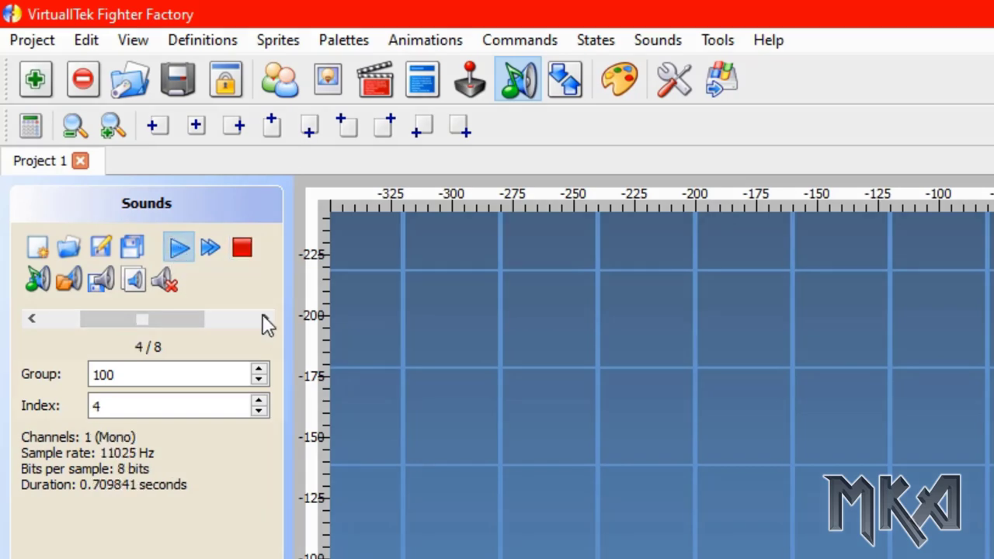
pyautogui.click(265, 318)
pyautogui.click(265, 319)
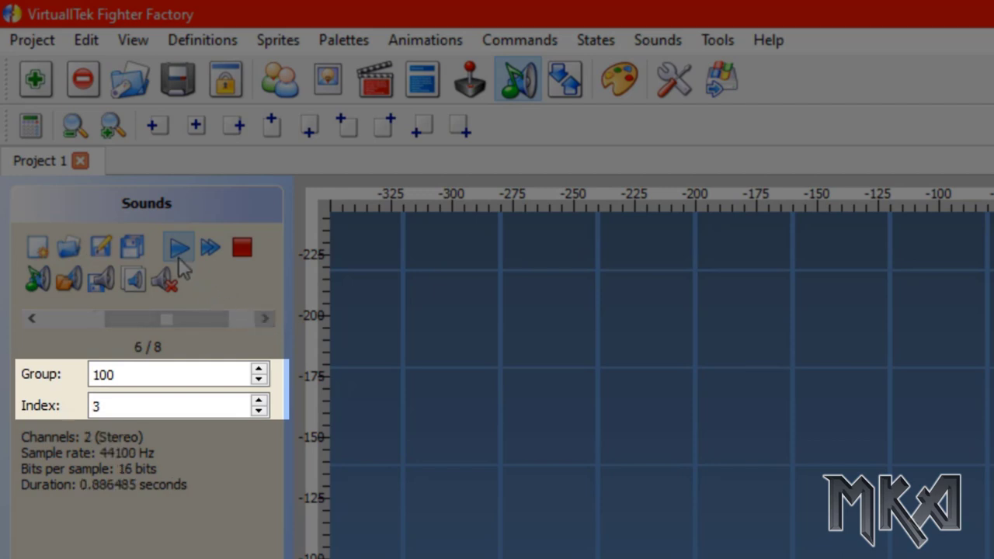
pyautogui.click(179, 248)
pyautogui.click(265, 319)
pyautogui.click(178, 249)
pyautogui.click(265, 319)
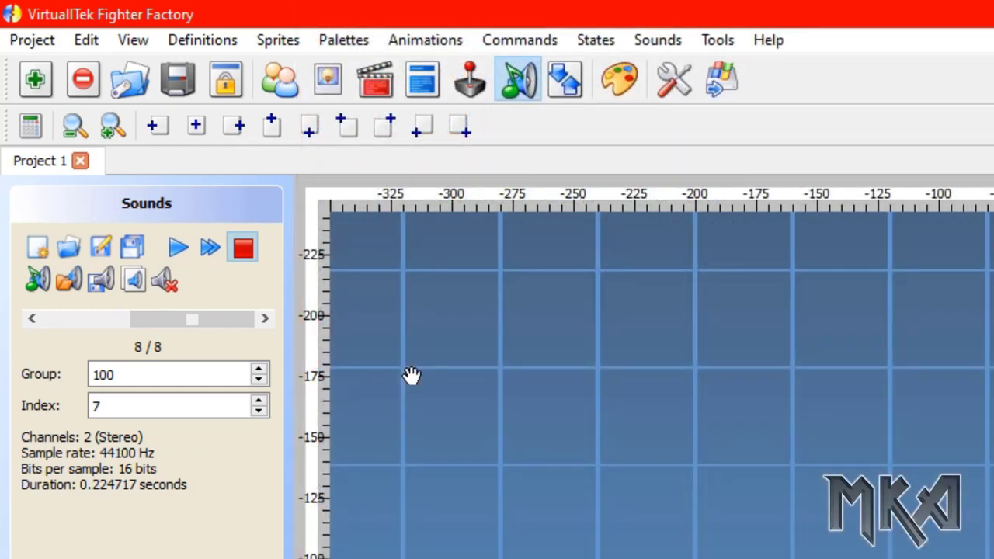
# - Add the scorpion select WAV to the SYSTEM sounds with group 1000 and index 1, and stop playback
pyautogui.click(40, 280)
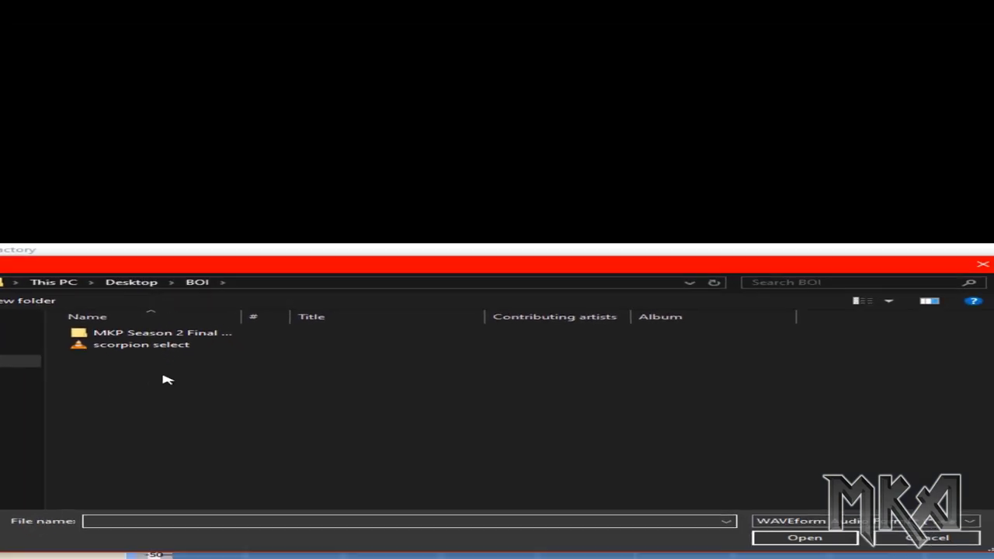
pyautogui.click(182, 347)
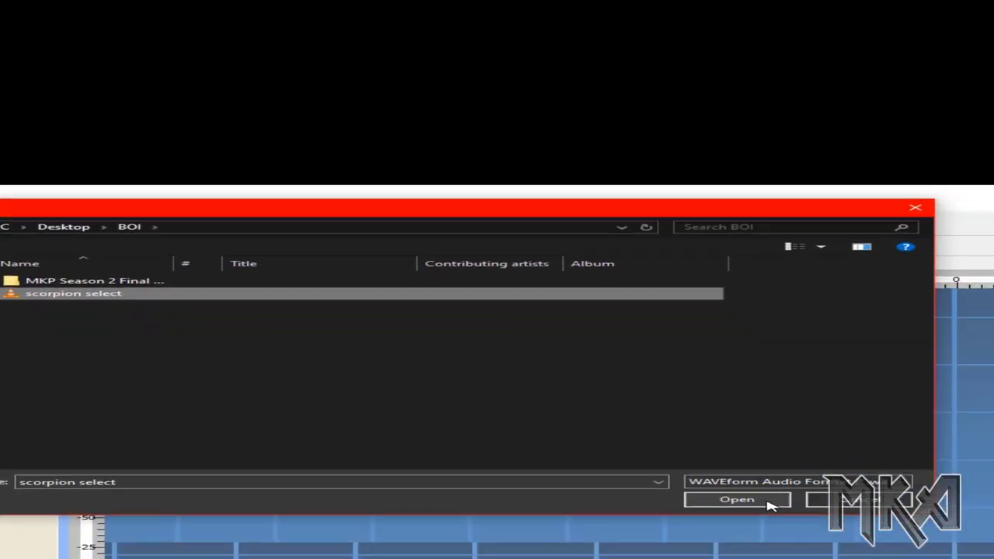
pyautogui.click(769, 504)
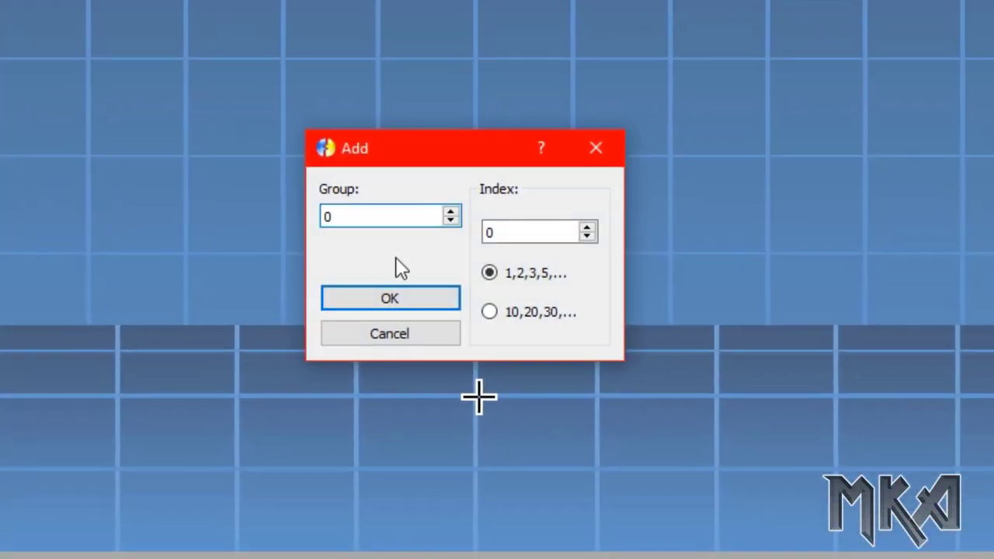
pyautogui.write('1000')
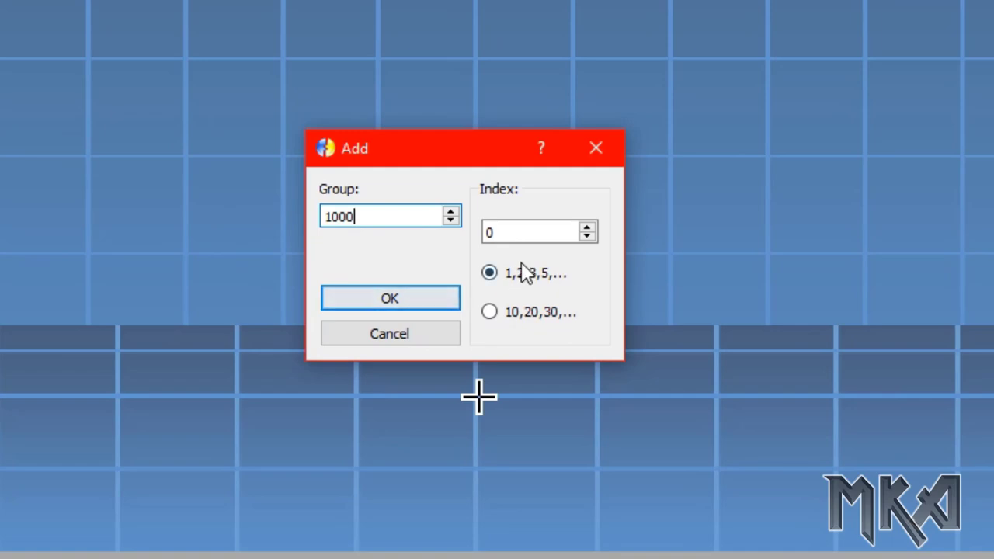
pyautogui.press('Tab')
pyautogui.write('1')
pyautogui.click(390, 298)
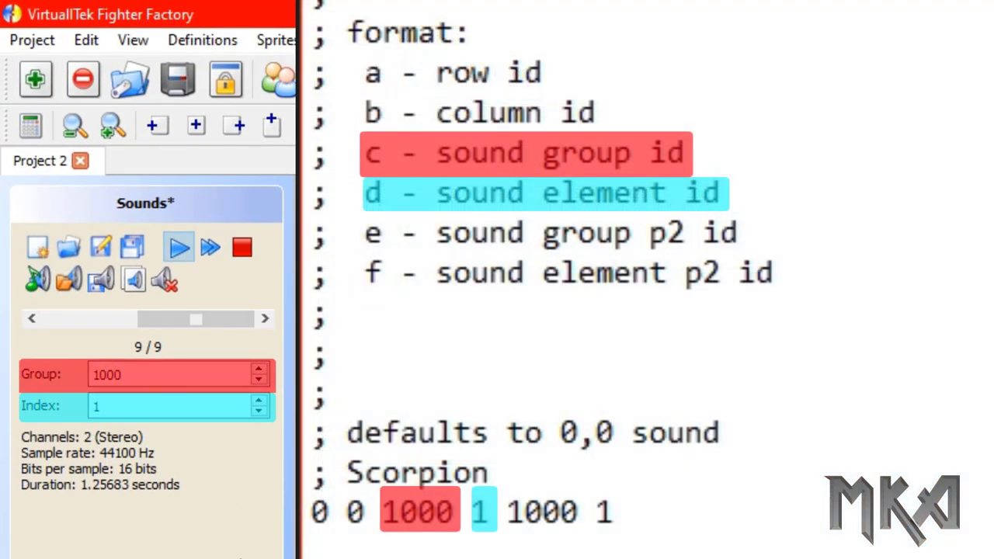
pyautogui.click(242, 247)
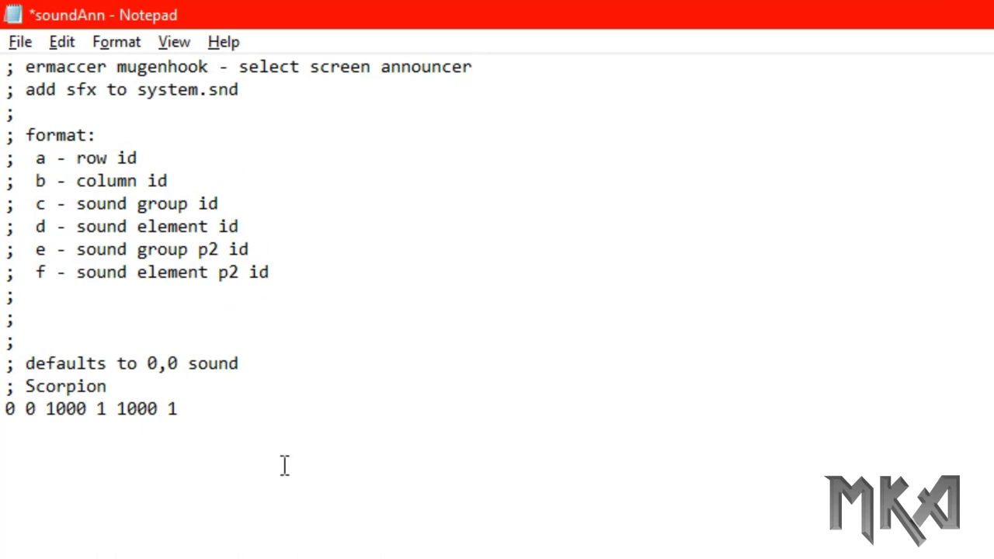
# - In the soundAnn file in Notepad, duplicate the Scorpion comment and its value line directly below the original entry
pyautogui.moveTo(272, 452); pyautogui.dragTo(4, 386)
pyautogui.hotkey('ctrl', 'c')
pyautogui.click(76, 475)
pyautogui.click(209, 433)
pyautogui.press('Return')
pyautogui.hotkey('ctrl', 'v')
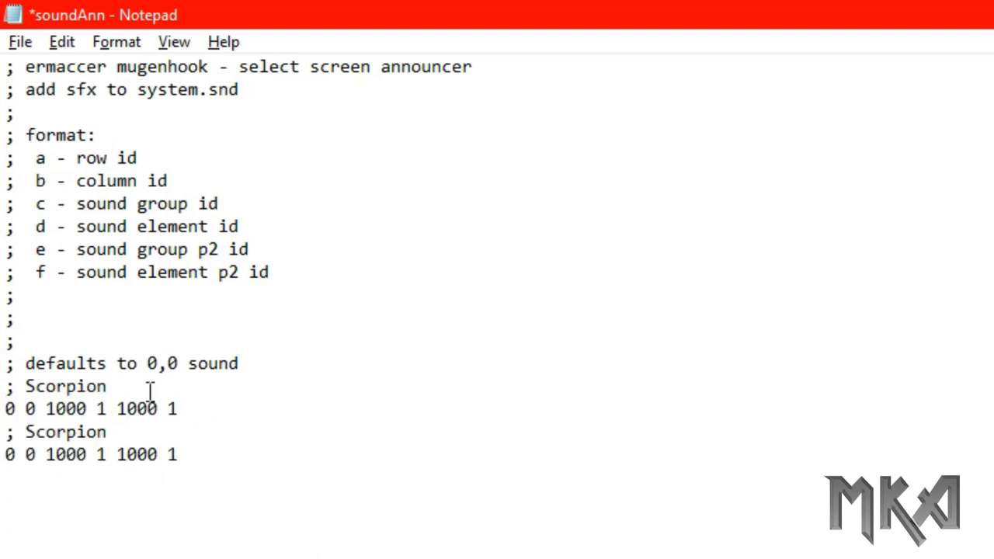
# - Change the first entry's comment to "WHOEVER YOUR FIRST CHARACTER IS"
pyautogui.moveTo(150, 389); pyautogui.dragTo(25, 389)
pyautogui.write('WH')
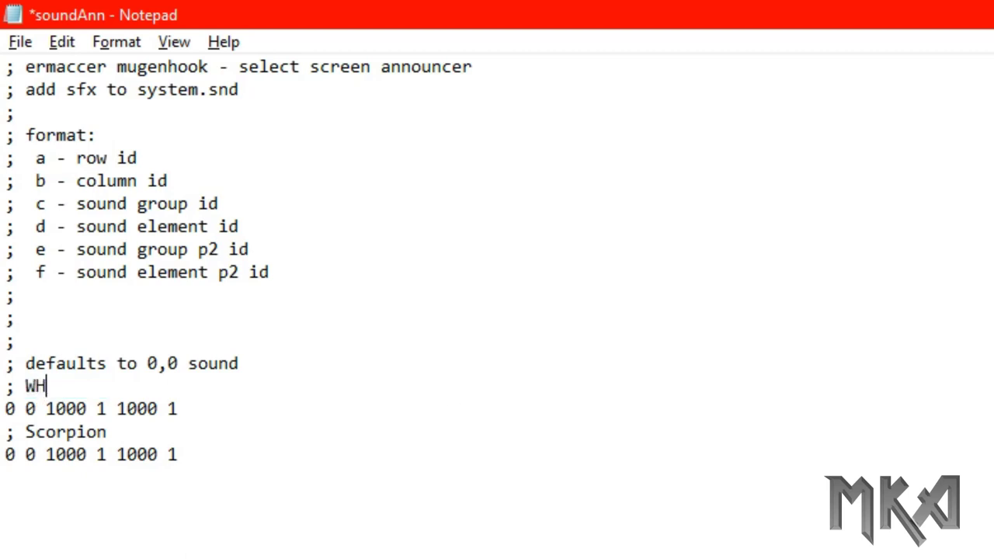
pyautogui.write('OEVER YOYR')
pyautogui.press('BackSpace')
pyautogui.press('BackSpace')
pyautogui.write('UR')
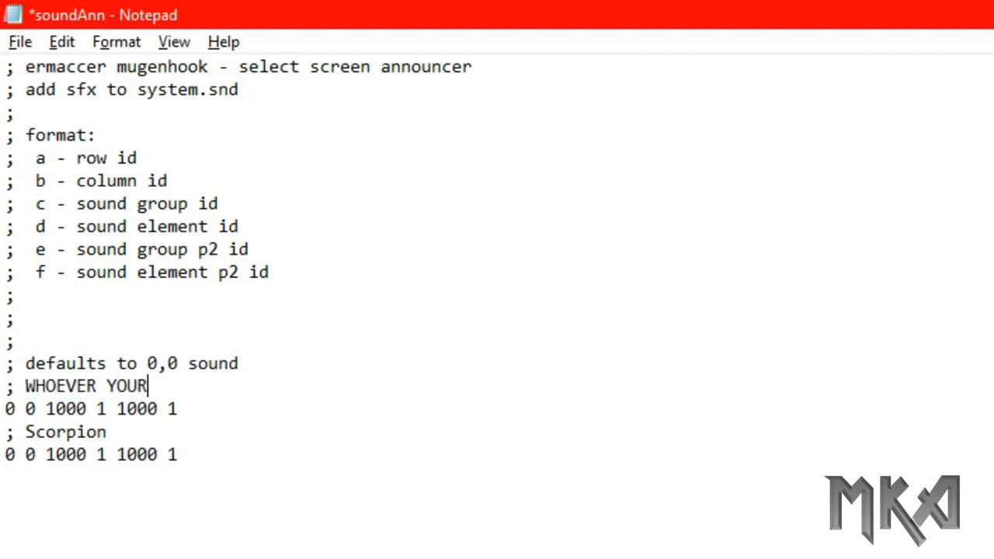
pyautogui.write(' FIRST CHARACTER')
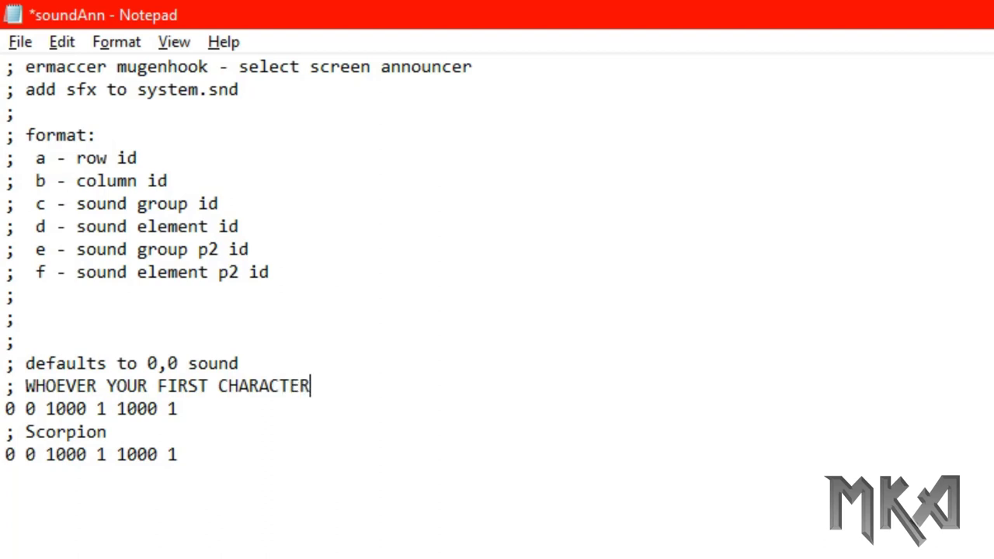
pyautogui.write(' IS')
# - Replace the second entry's Scorpion comment with "WHOEVER IT IS....WHATEVER :)"
pyautogui.click(242, 431)
pyautogui.press('BackSpace')
pyautogui.press('BackSpace')
pyautogui.press('BackSpace')
pyautogui.press('BackSpace')
pyautogui.press('BackSpace')
pyautogui.press('BackSpace')
pyautogui.press('BackSpace')
pyautogui.press('BackSpace')
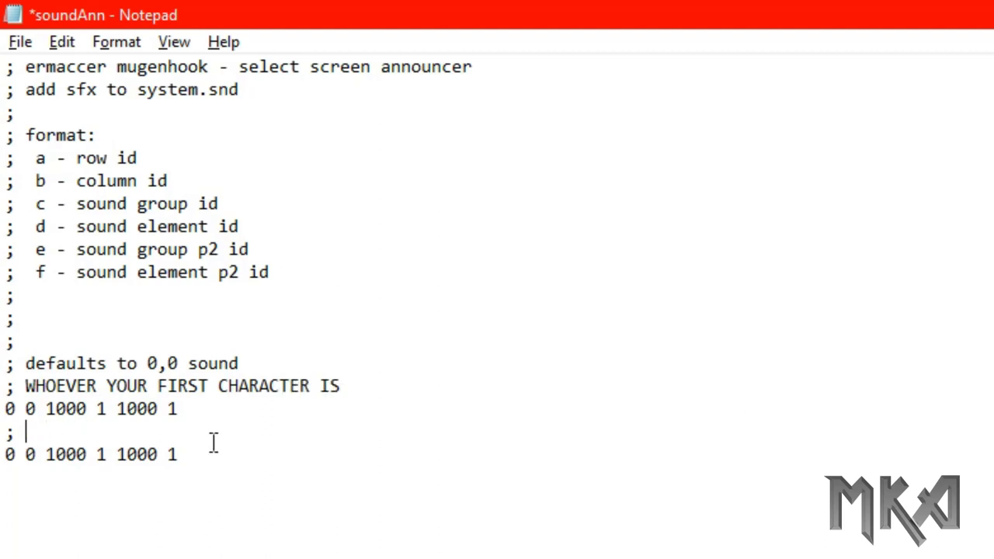
pyautogui.write('WHOEVER IT IS....')
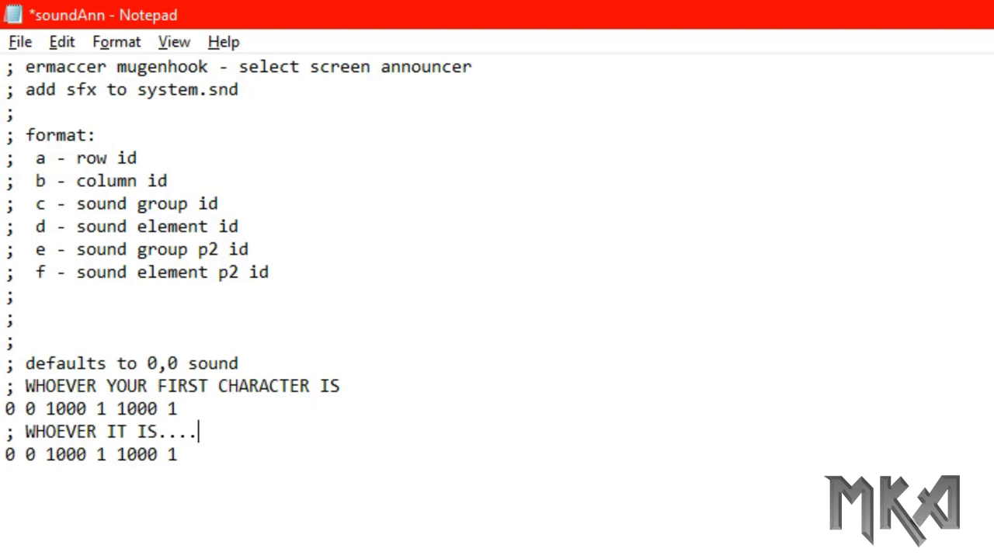
pyautogui.write('WHATEVER ')
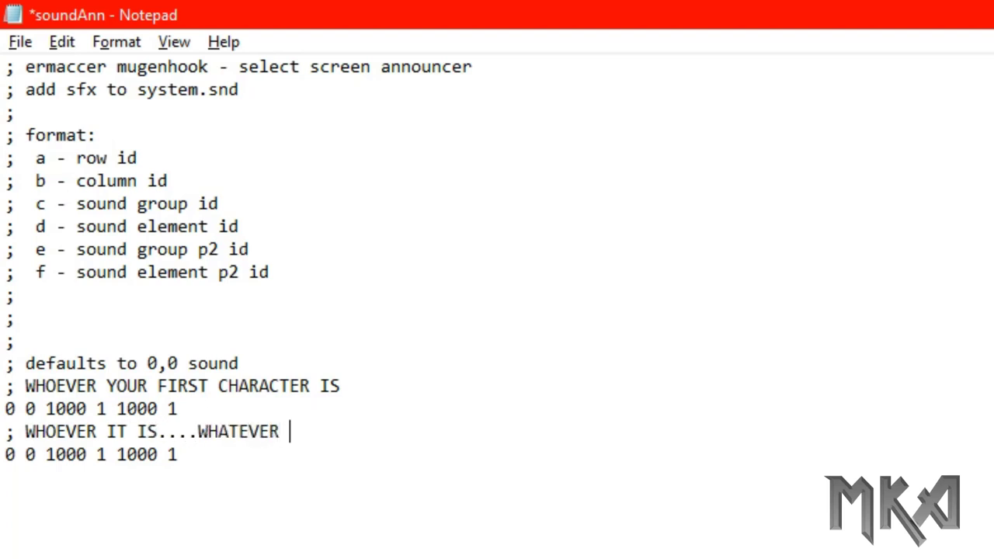
pyautogui.write(':)')
pyautogui.doubleClick(173, 455)
pyautogui.write('2')
pyautogui.doubleClick(100, 455)
pyautogui.write('2')
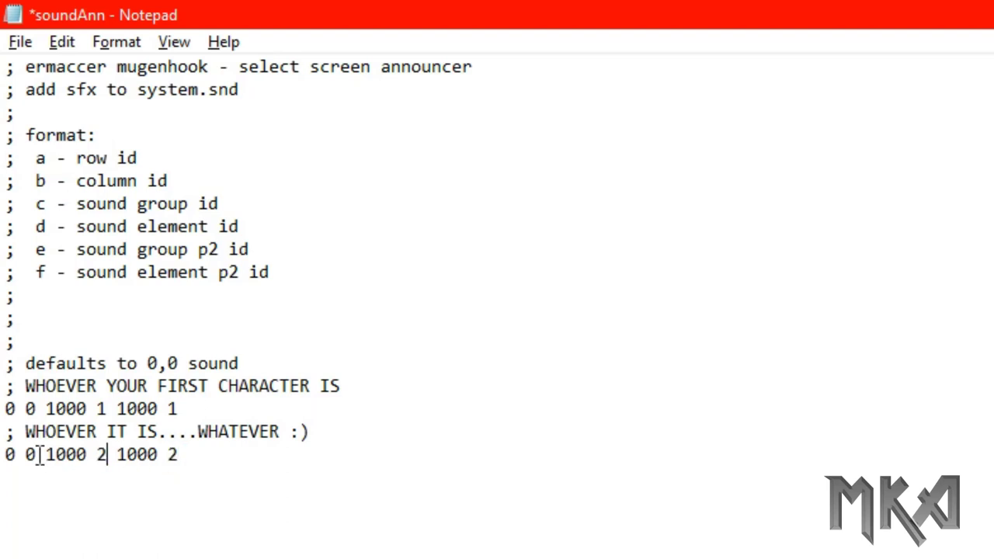
pyautogui.doubleClick(32, 455)
pyautogui.write('1')
pyautogui.click(420, 485)
pyautogui.click(418, 438)
pyautogui.click(20, 42)
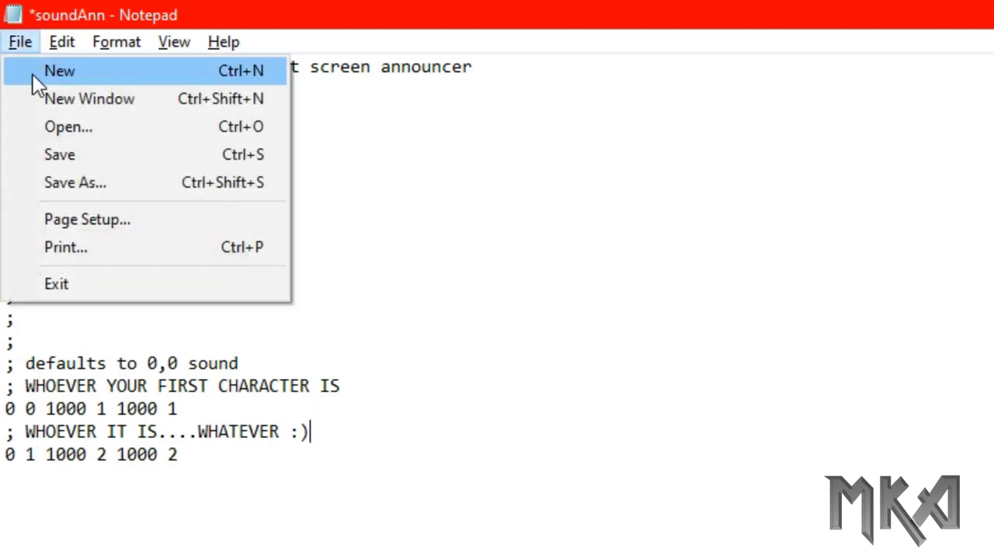
pyautogui.click(59, 156)
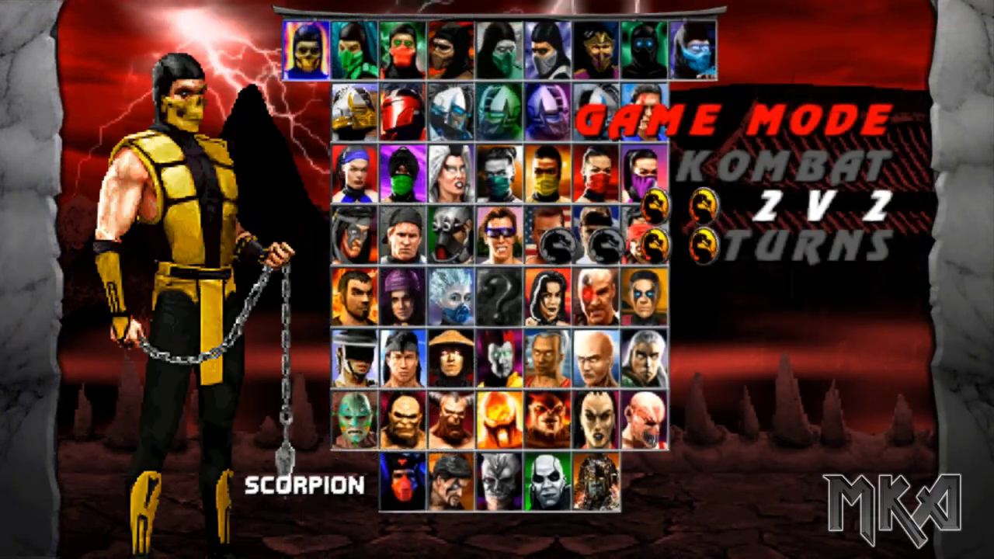
# - In the game, choose the Kombat mode and move through fighters on the select screen to test the announcer sounds
pyautogui.press('Up')
pyautogui.press('Return')
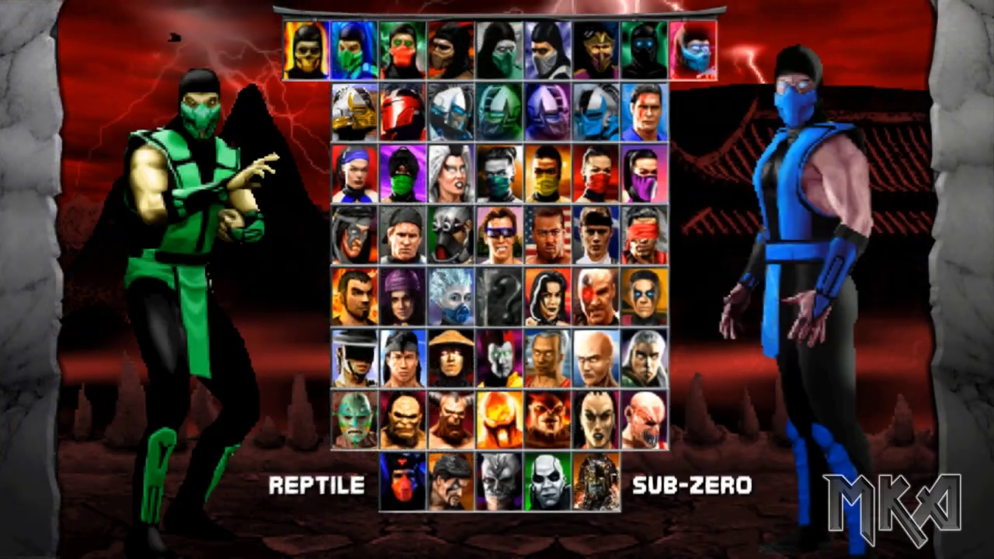
pyautogui.press('Right')
pyautogui.press('Left')
pyautogui.press('Left')
pyautogui.press('Left')
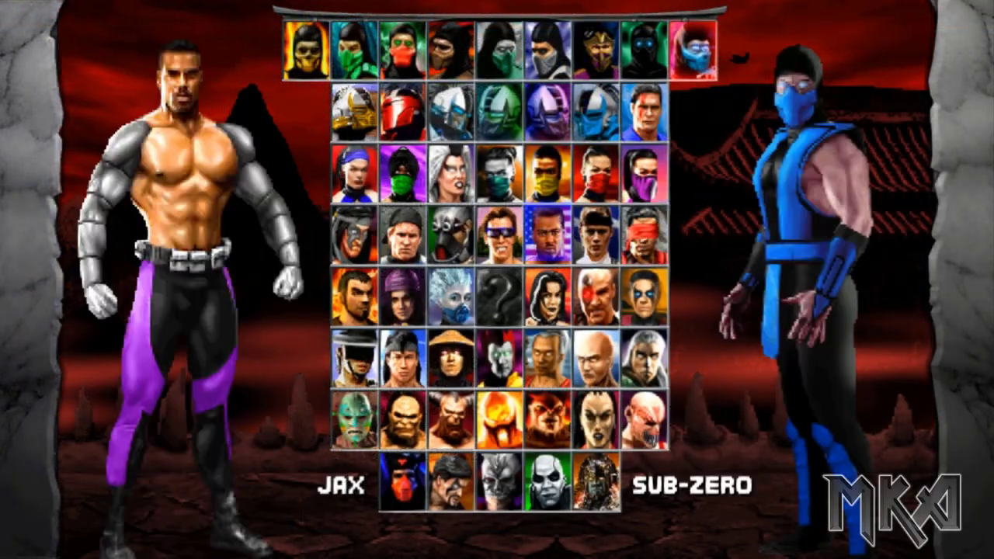
pyautogui.press('Down')
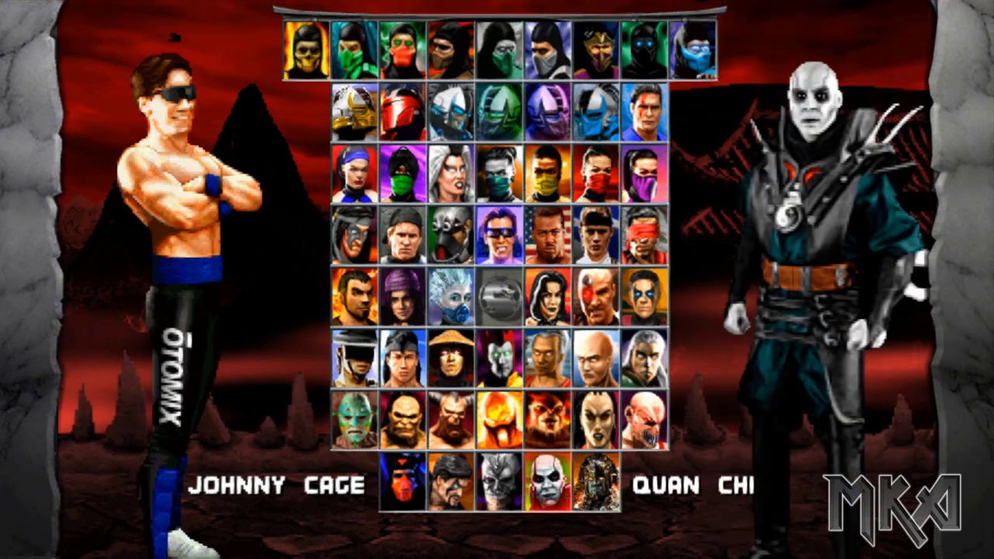